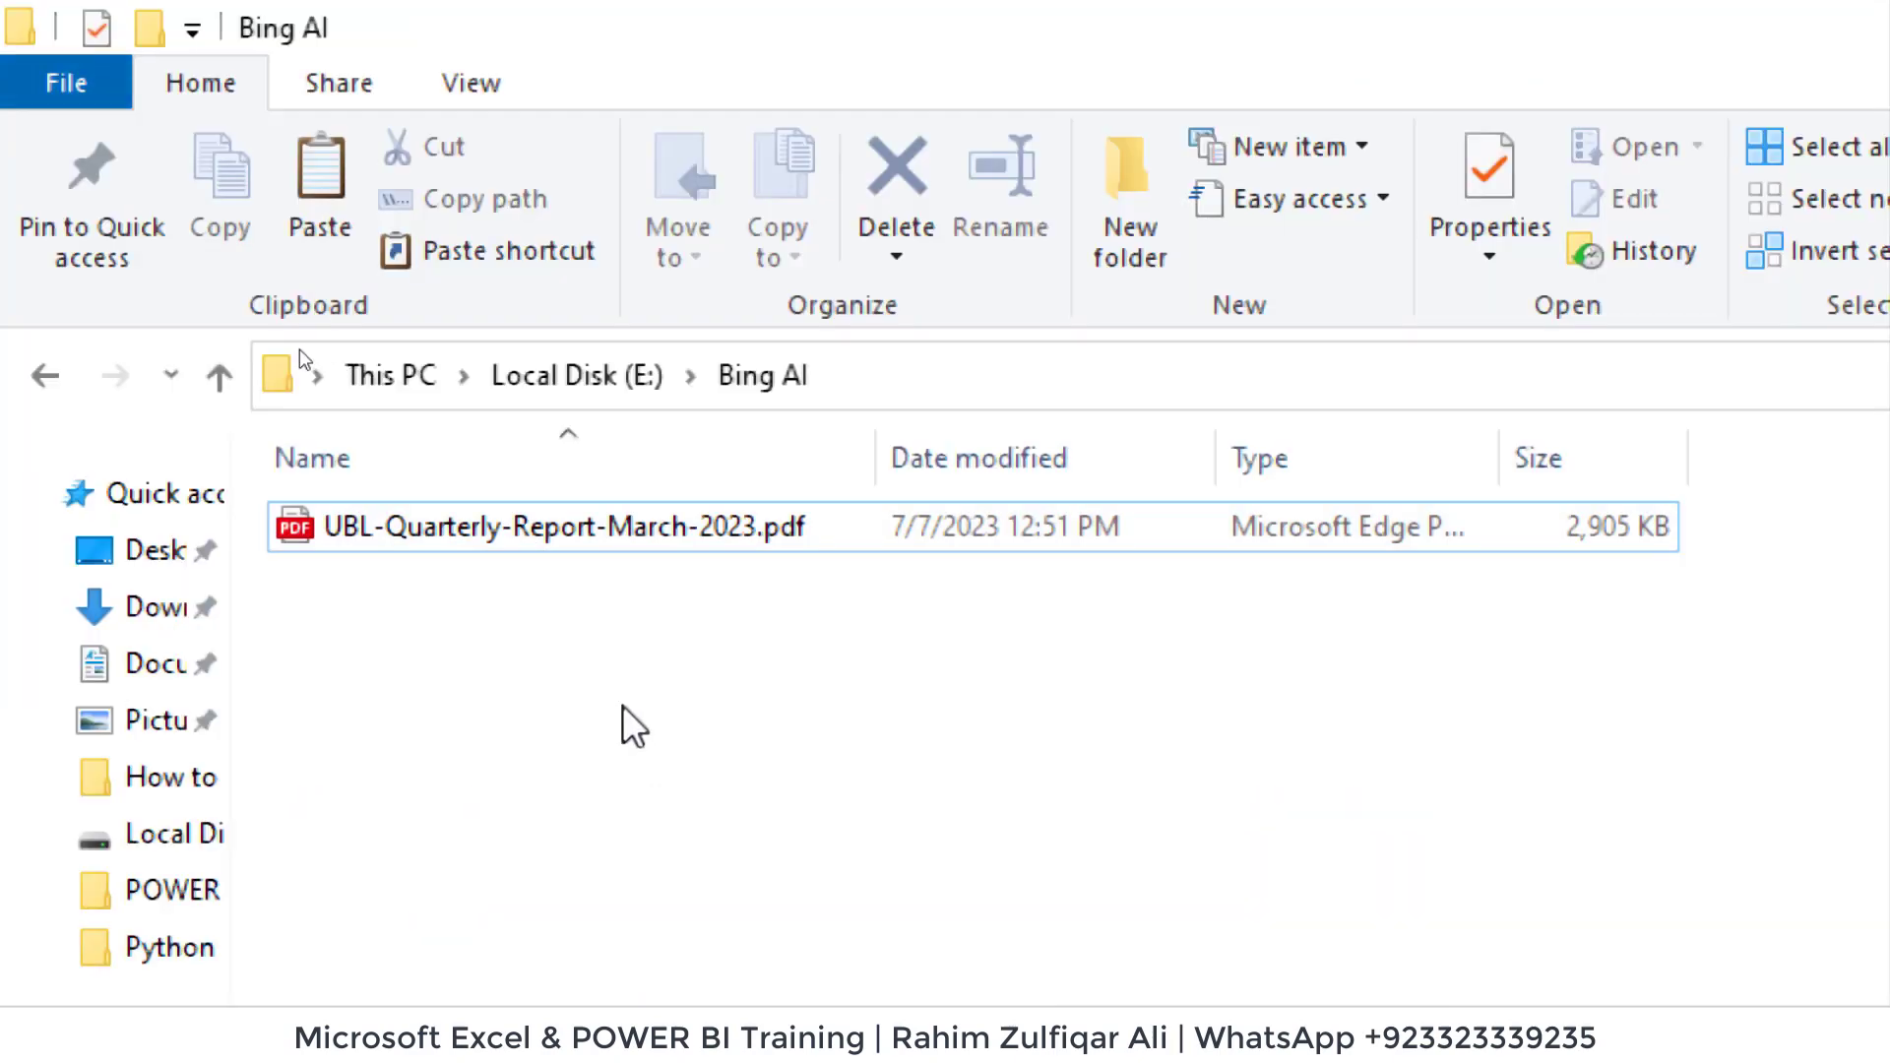
# Select UBL-Quarterly-Report-March-2023.pdf and bring up its context menu to open it in Edge.
pyautogui.click(402, 534)
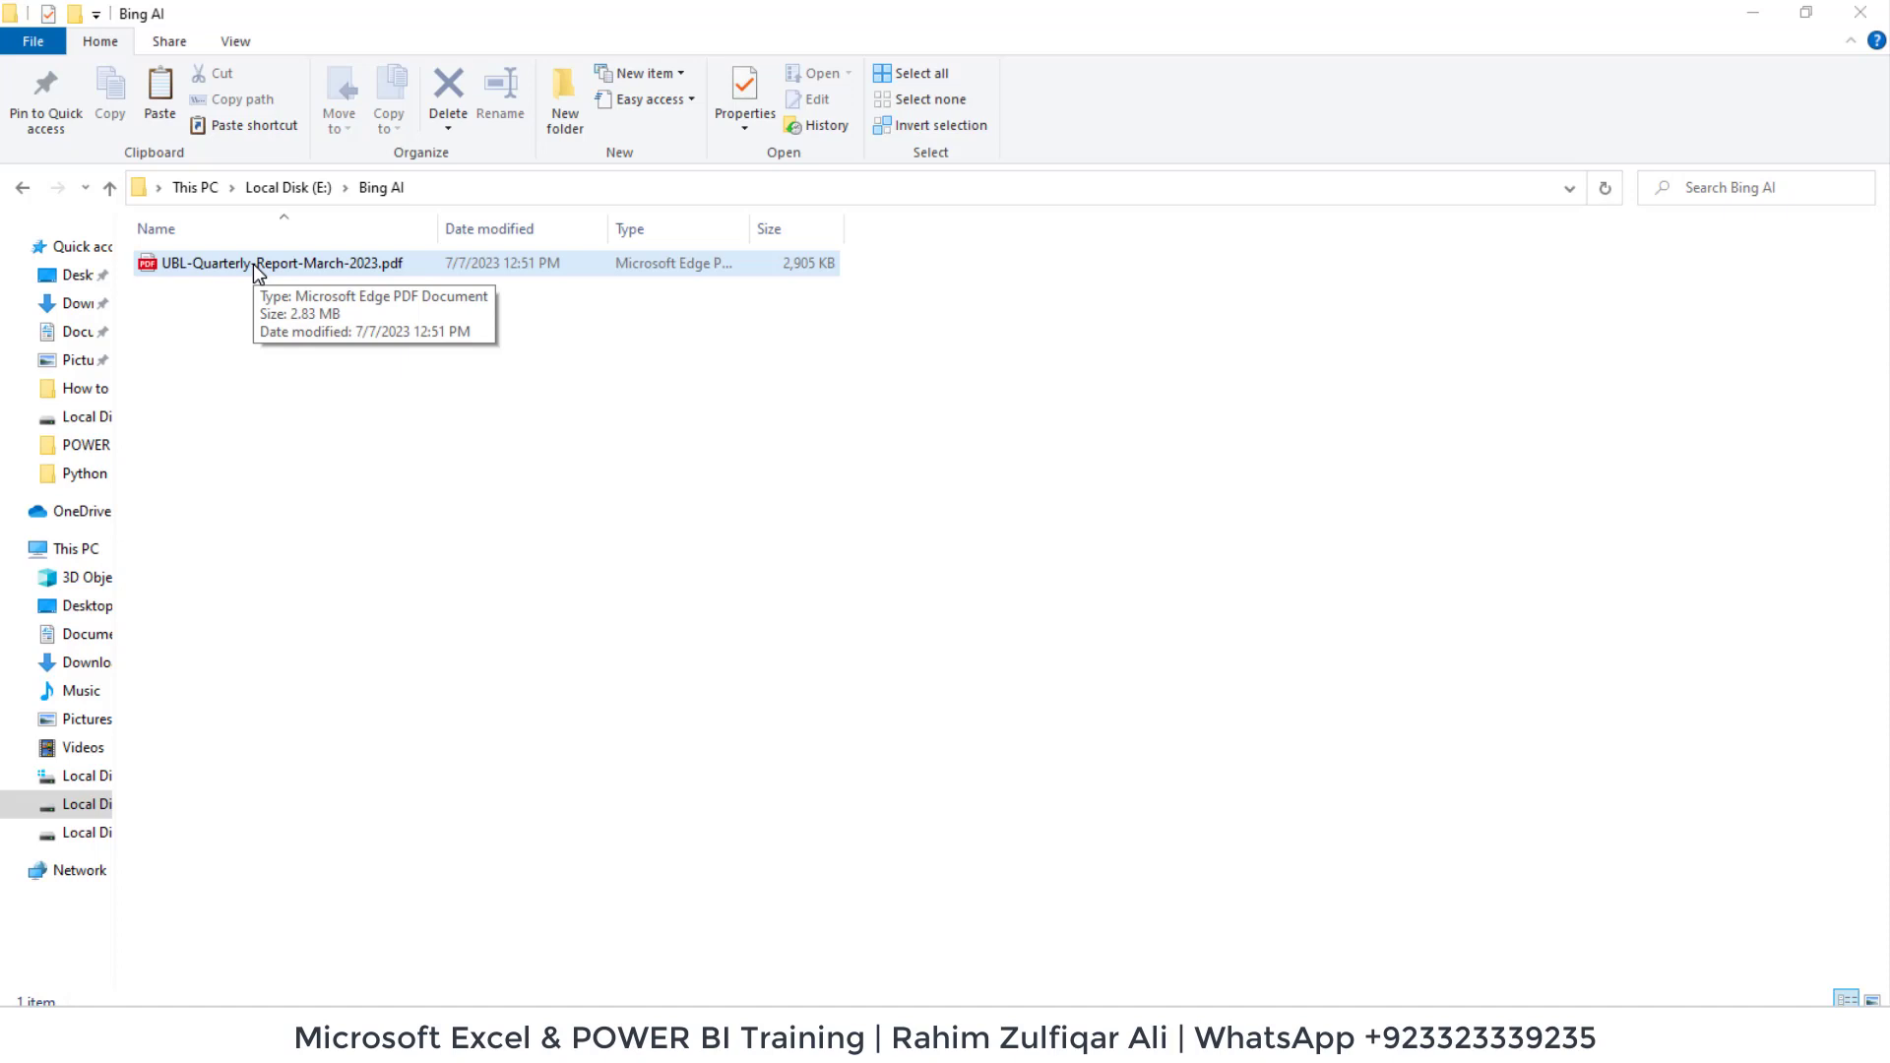
pyautogui.click(252, 264)
pyautogui.rightClick(253, 264)
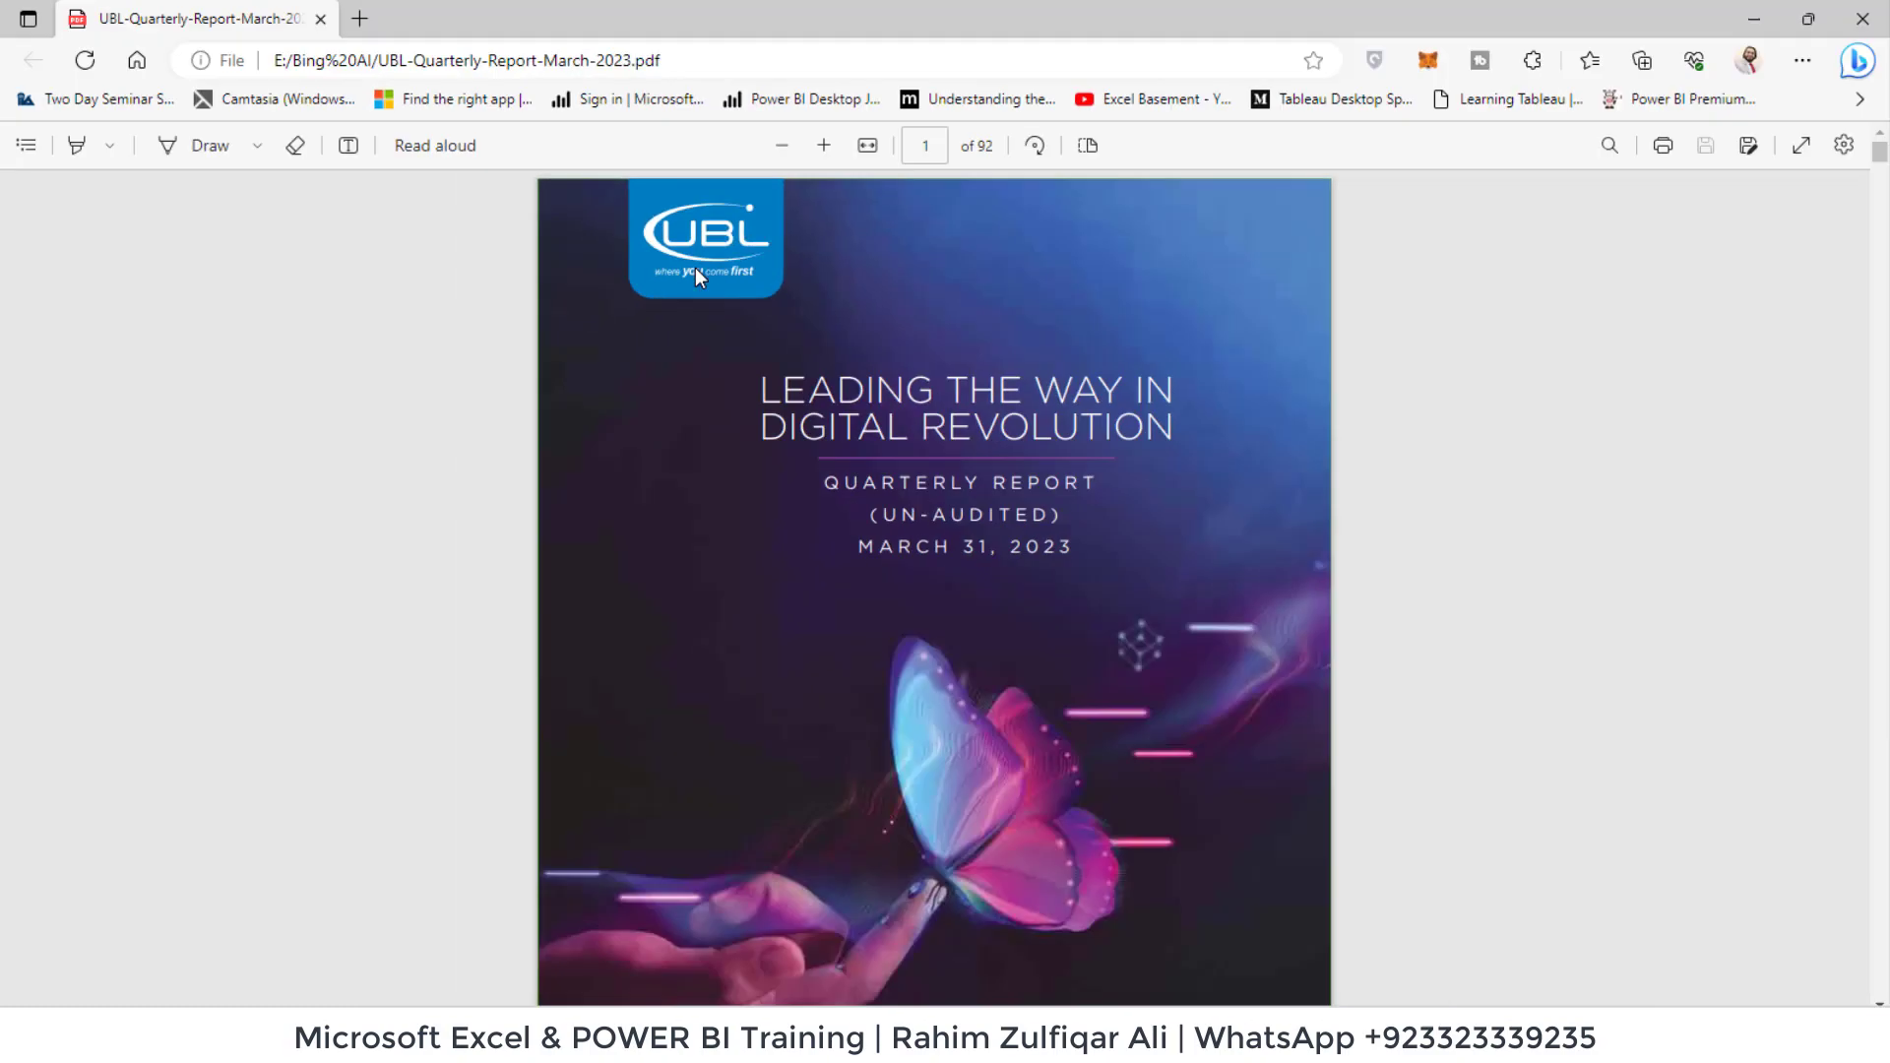
pyautogui.scroll(-10, 1269, 613)
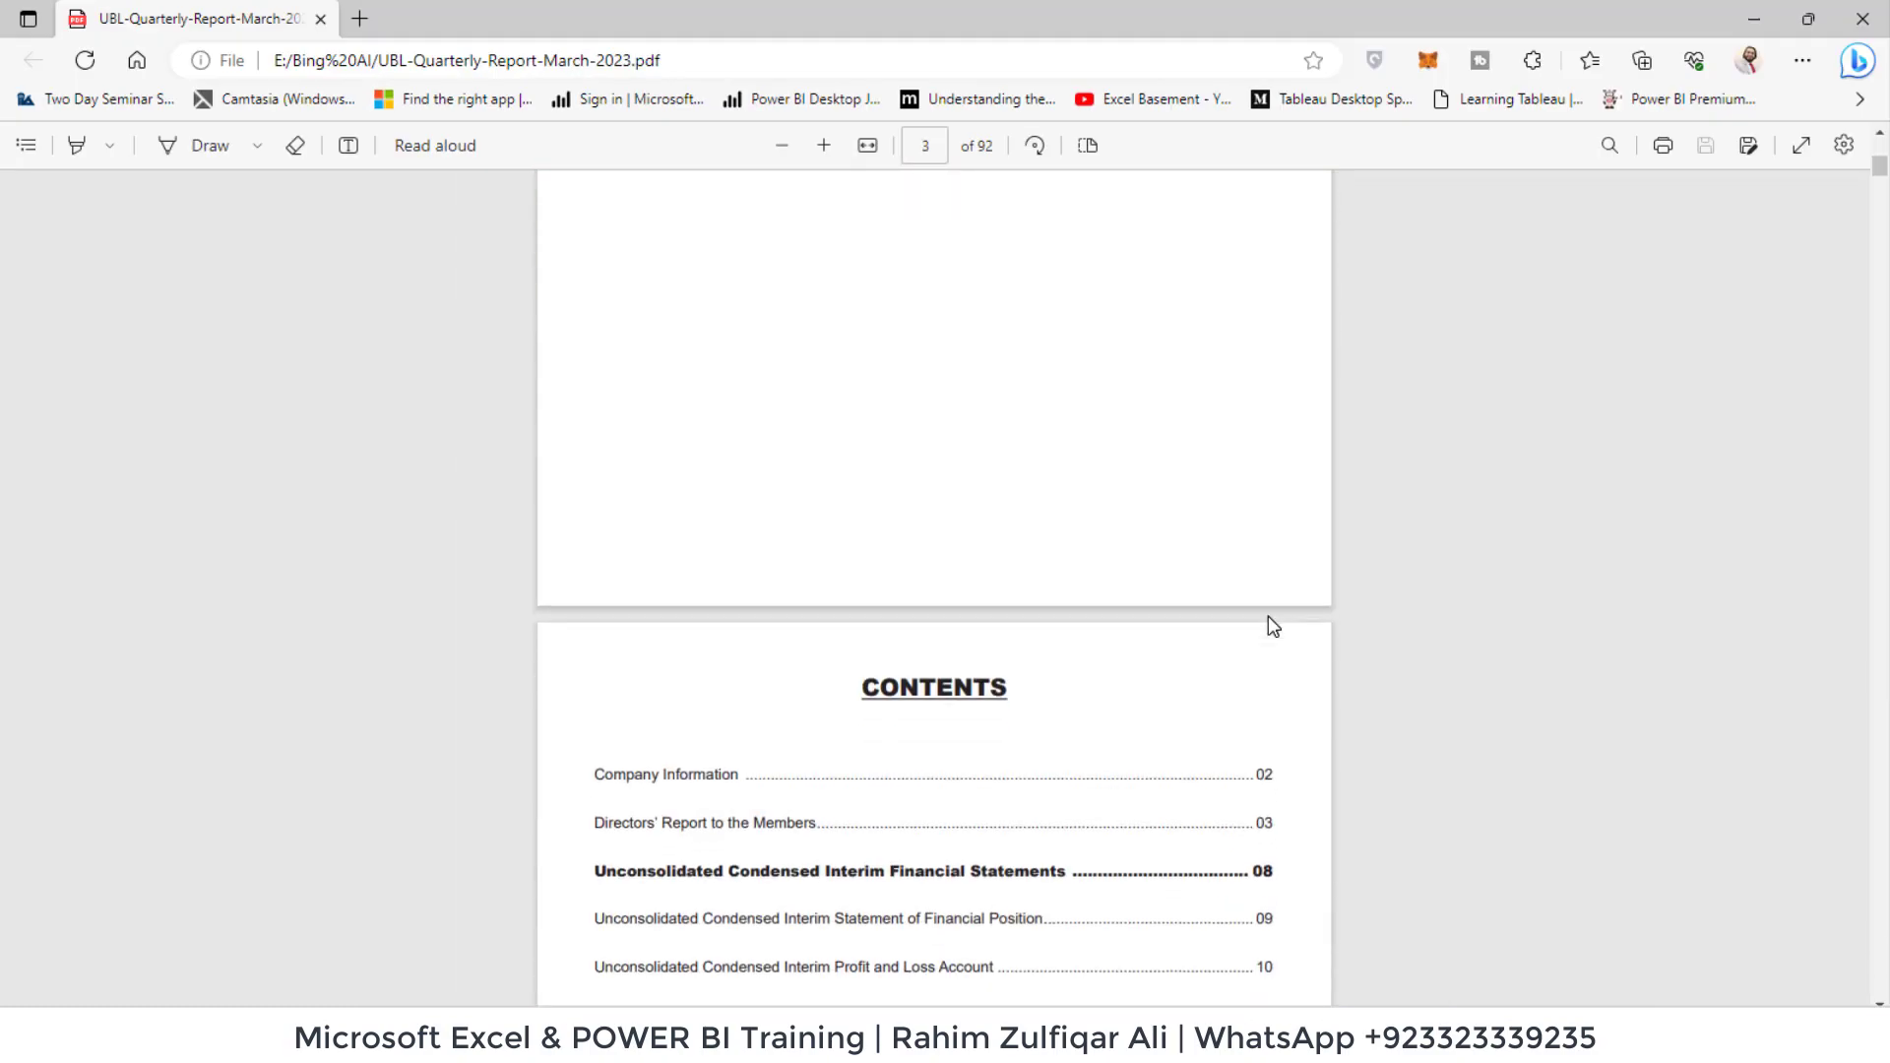
pyautogui.scroll(-5, 1268, 625)
pyautogui.scroll(1, 1266, 625)
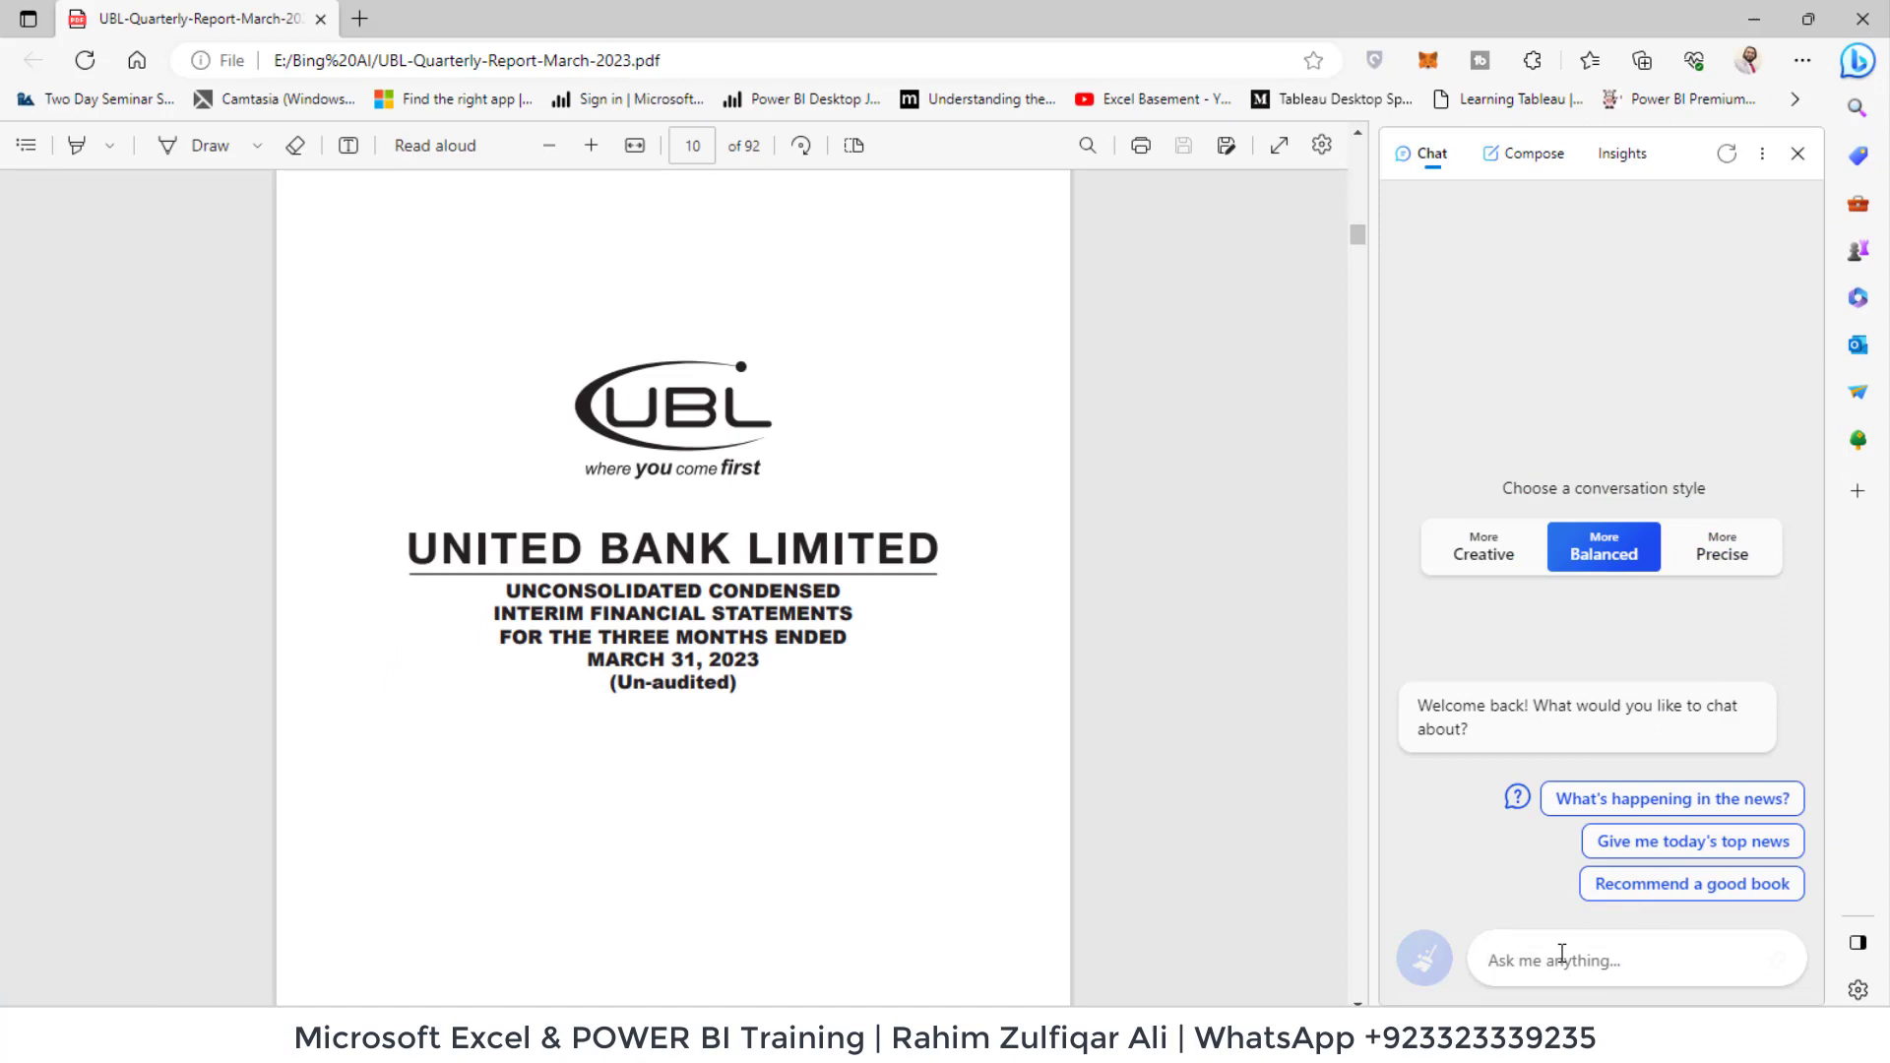
# Start the March 2022 and 2023 earnings per share question in Bing Chat's Ask me anything box.
pyautogui.click(1561, 955)
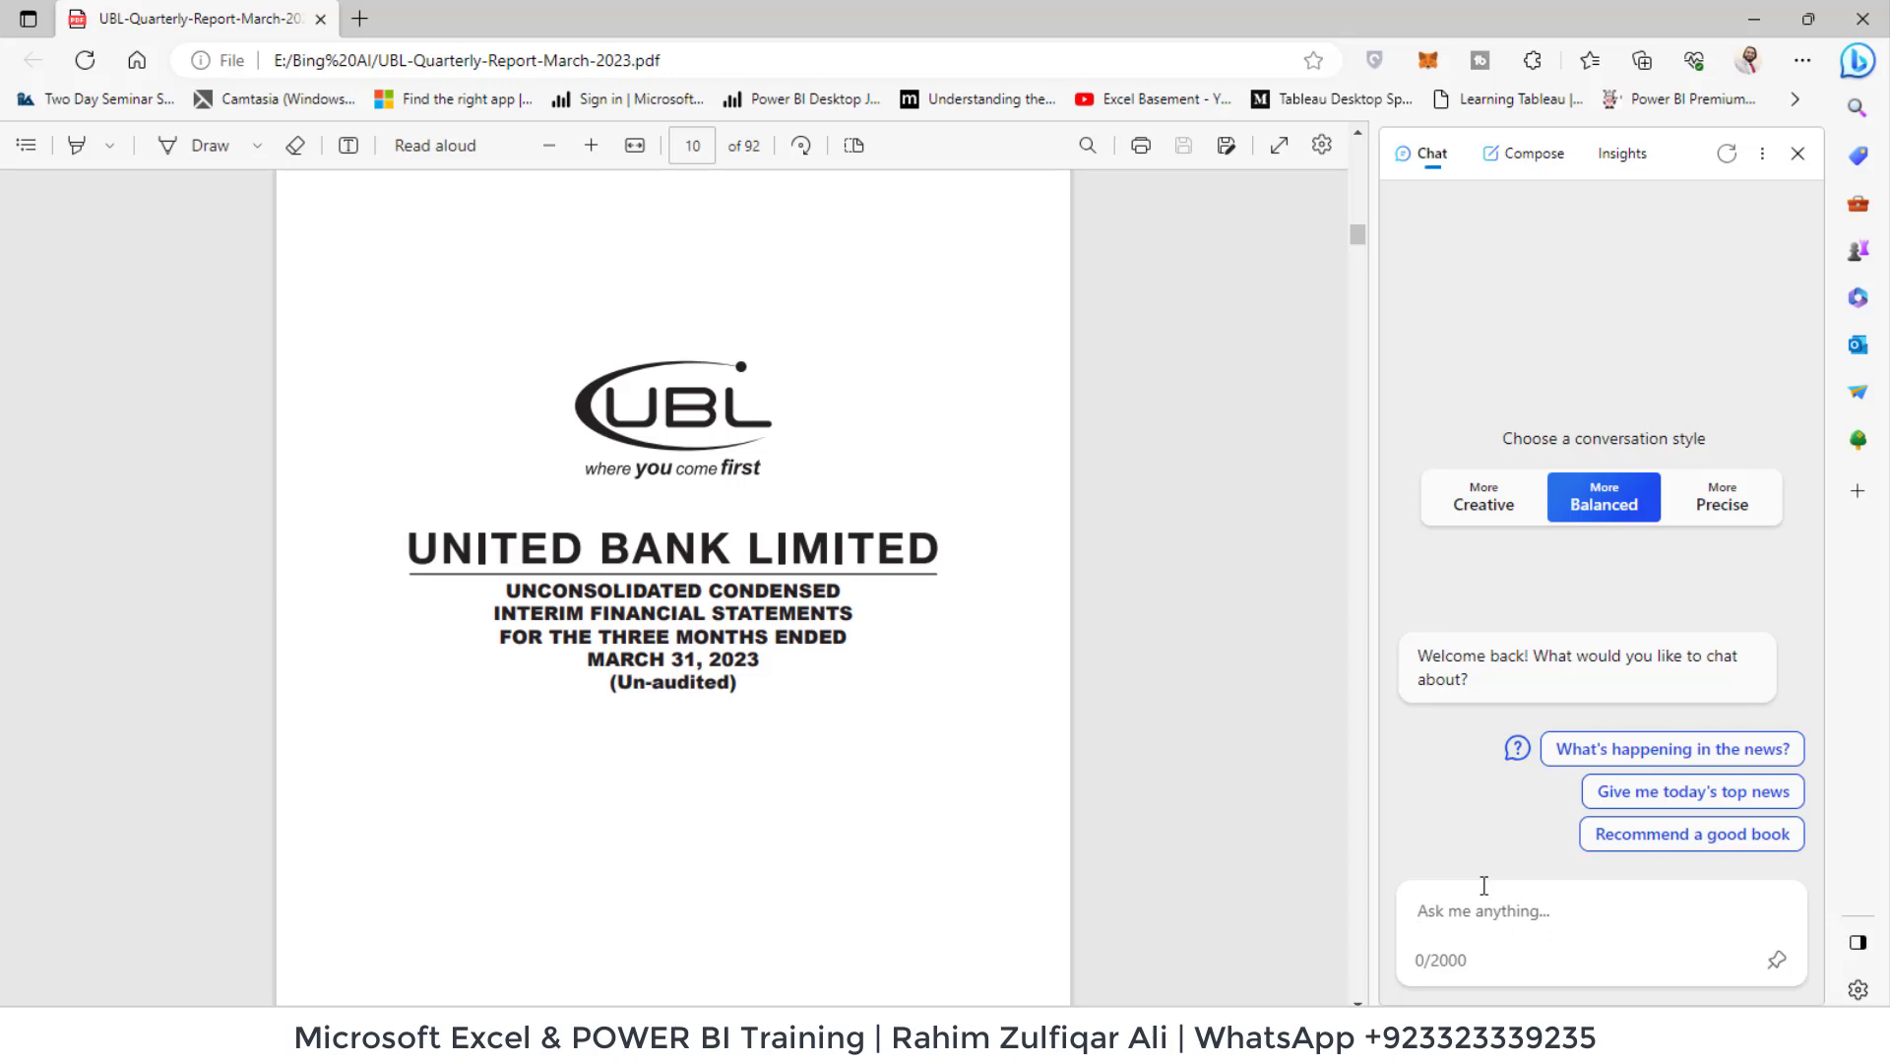
pyautogui.write('In this pdf, what is the amount for earnings per share for march 2022 and 2023?')
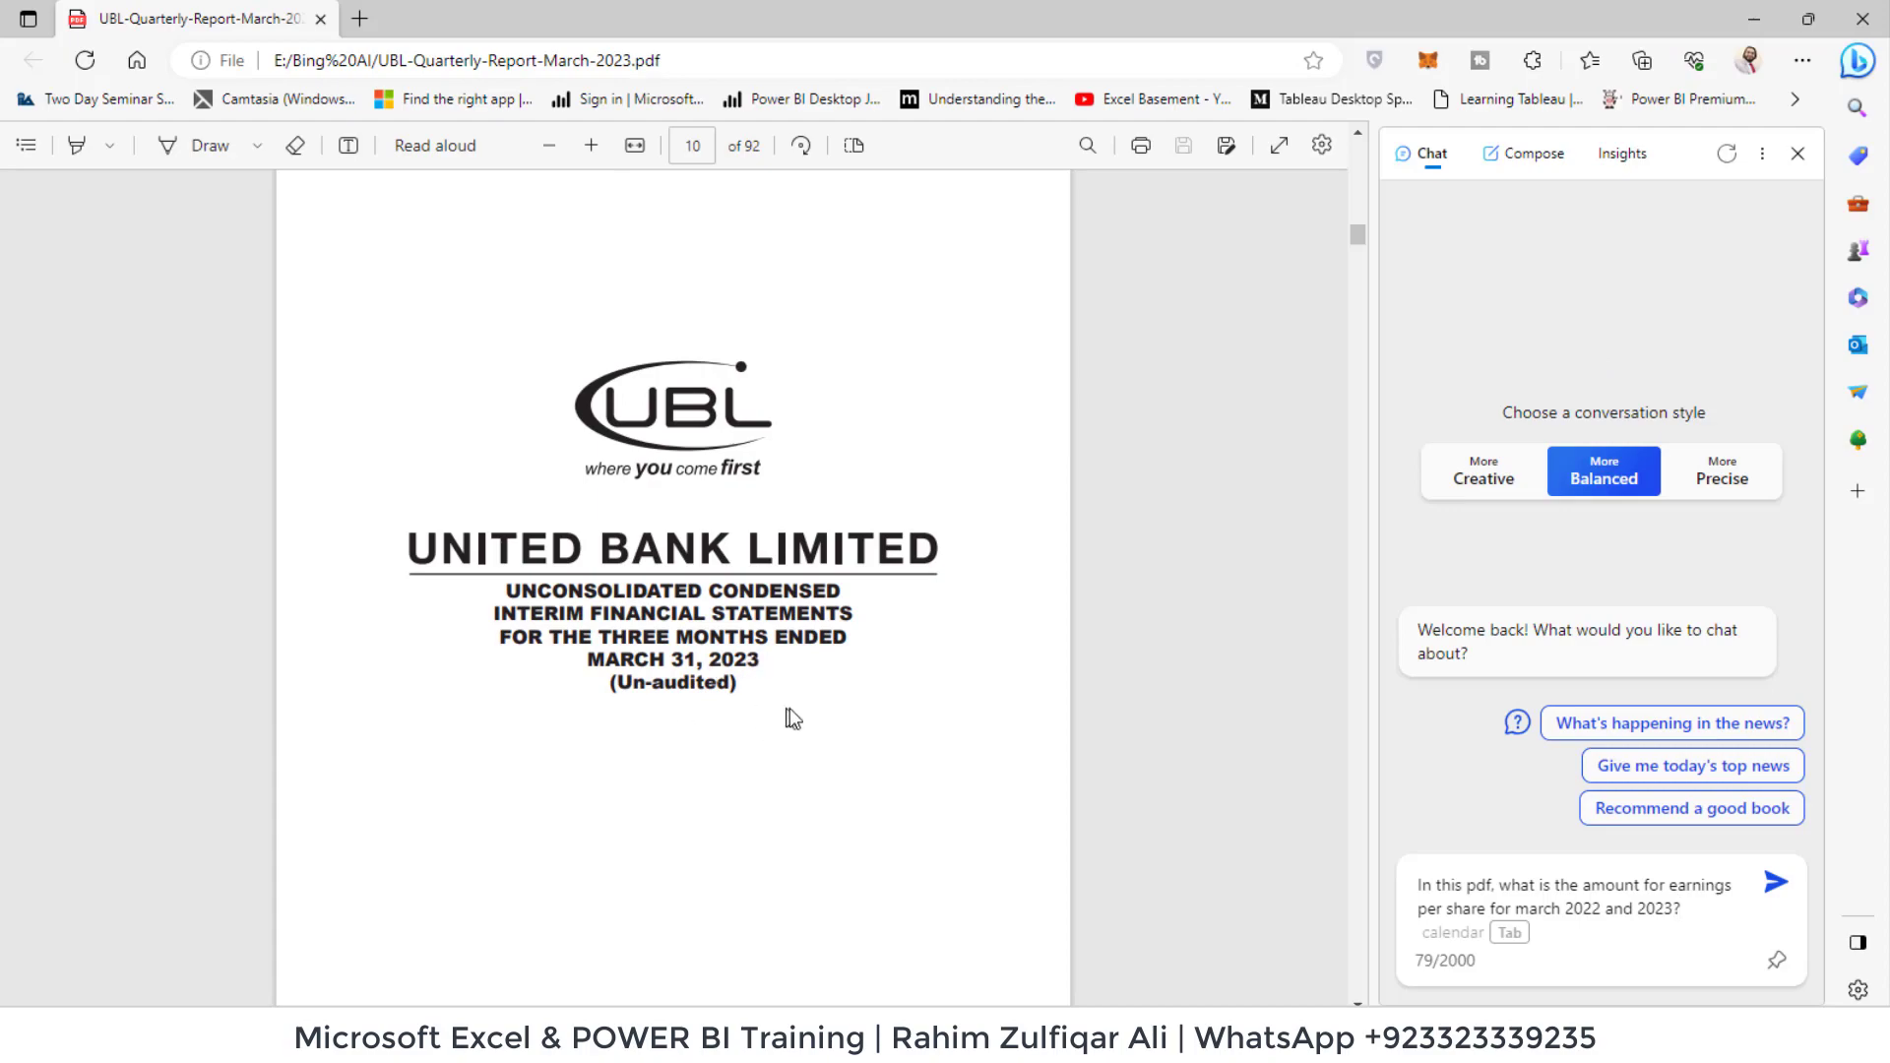
pyautogui.scroll(-2, 795, 716)
pyautogui.scroll(-10, 796, 717)
pyautogui.scroll(-8, 797, 716)
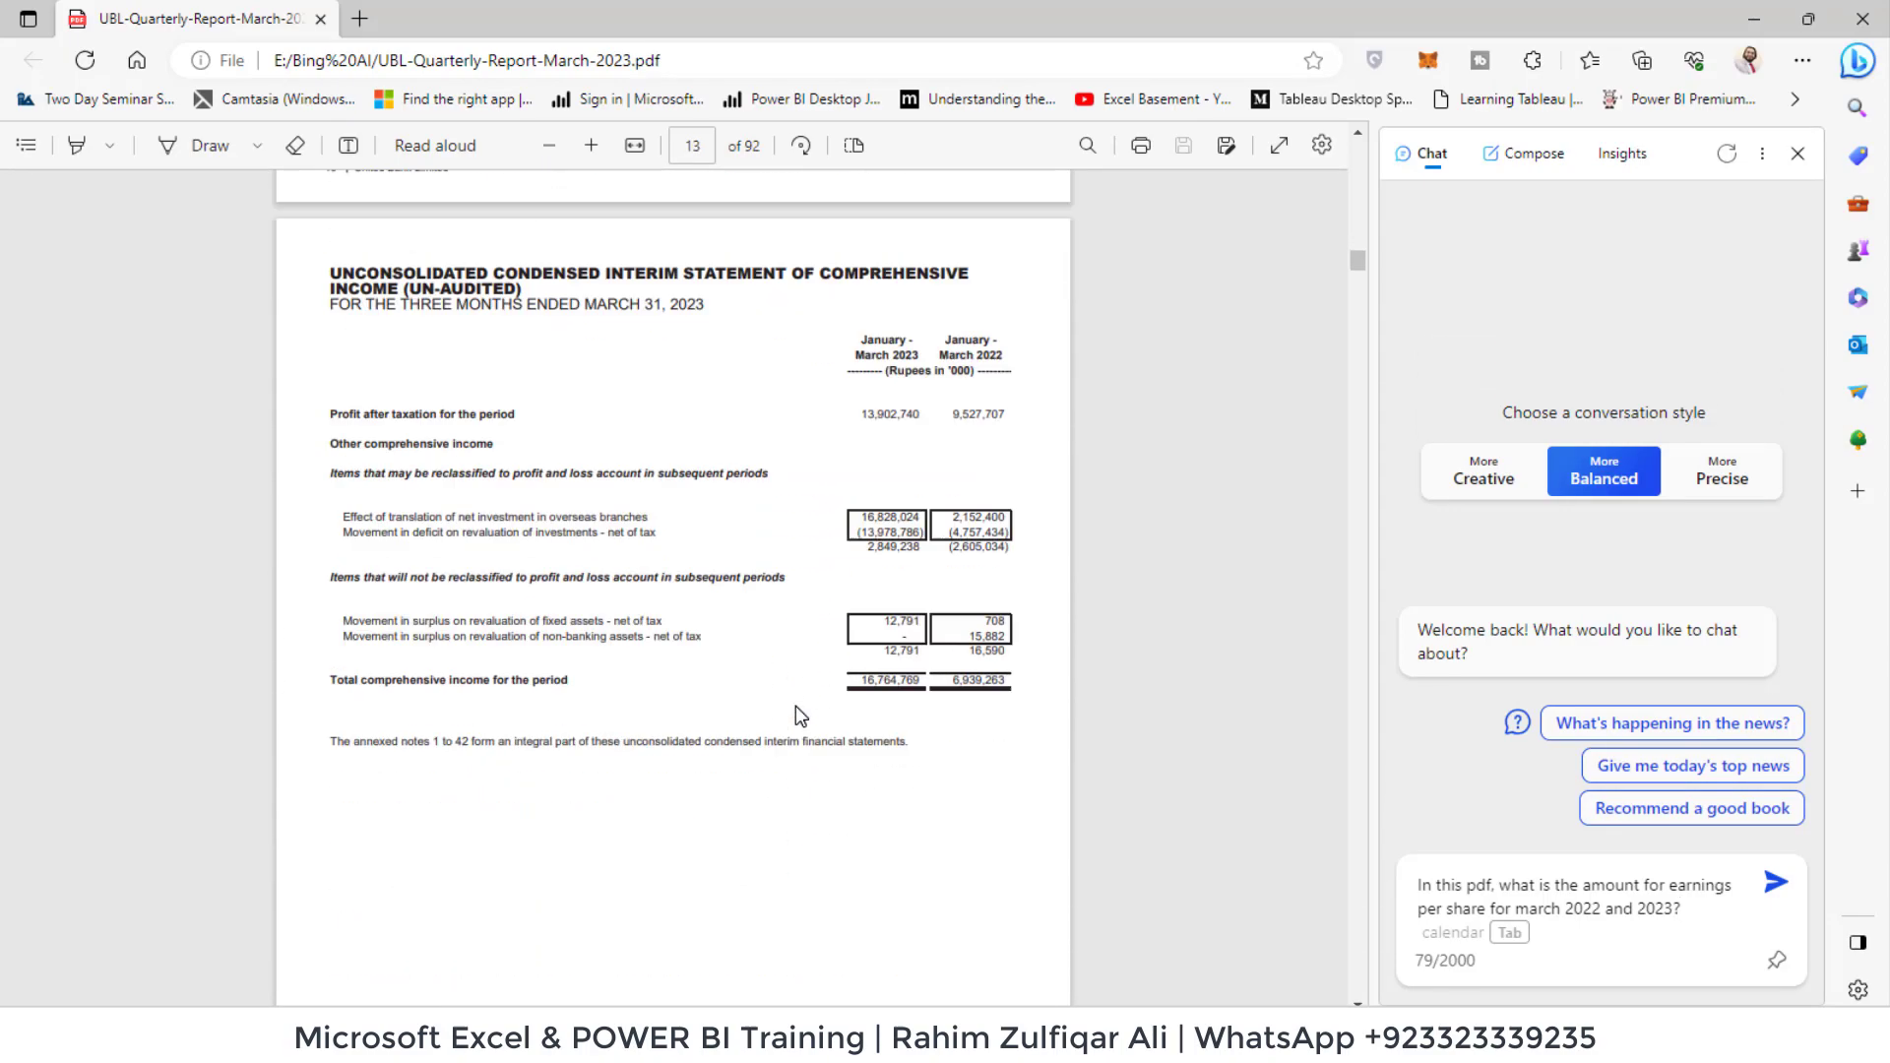
pyautogui.scroll(-8, 796, 715)
pyautogui.scroll(10, 796, 705)
pyautogui.scroll(12, 1079, 628)
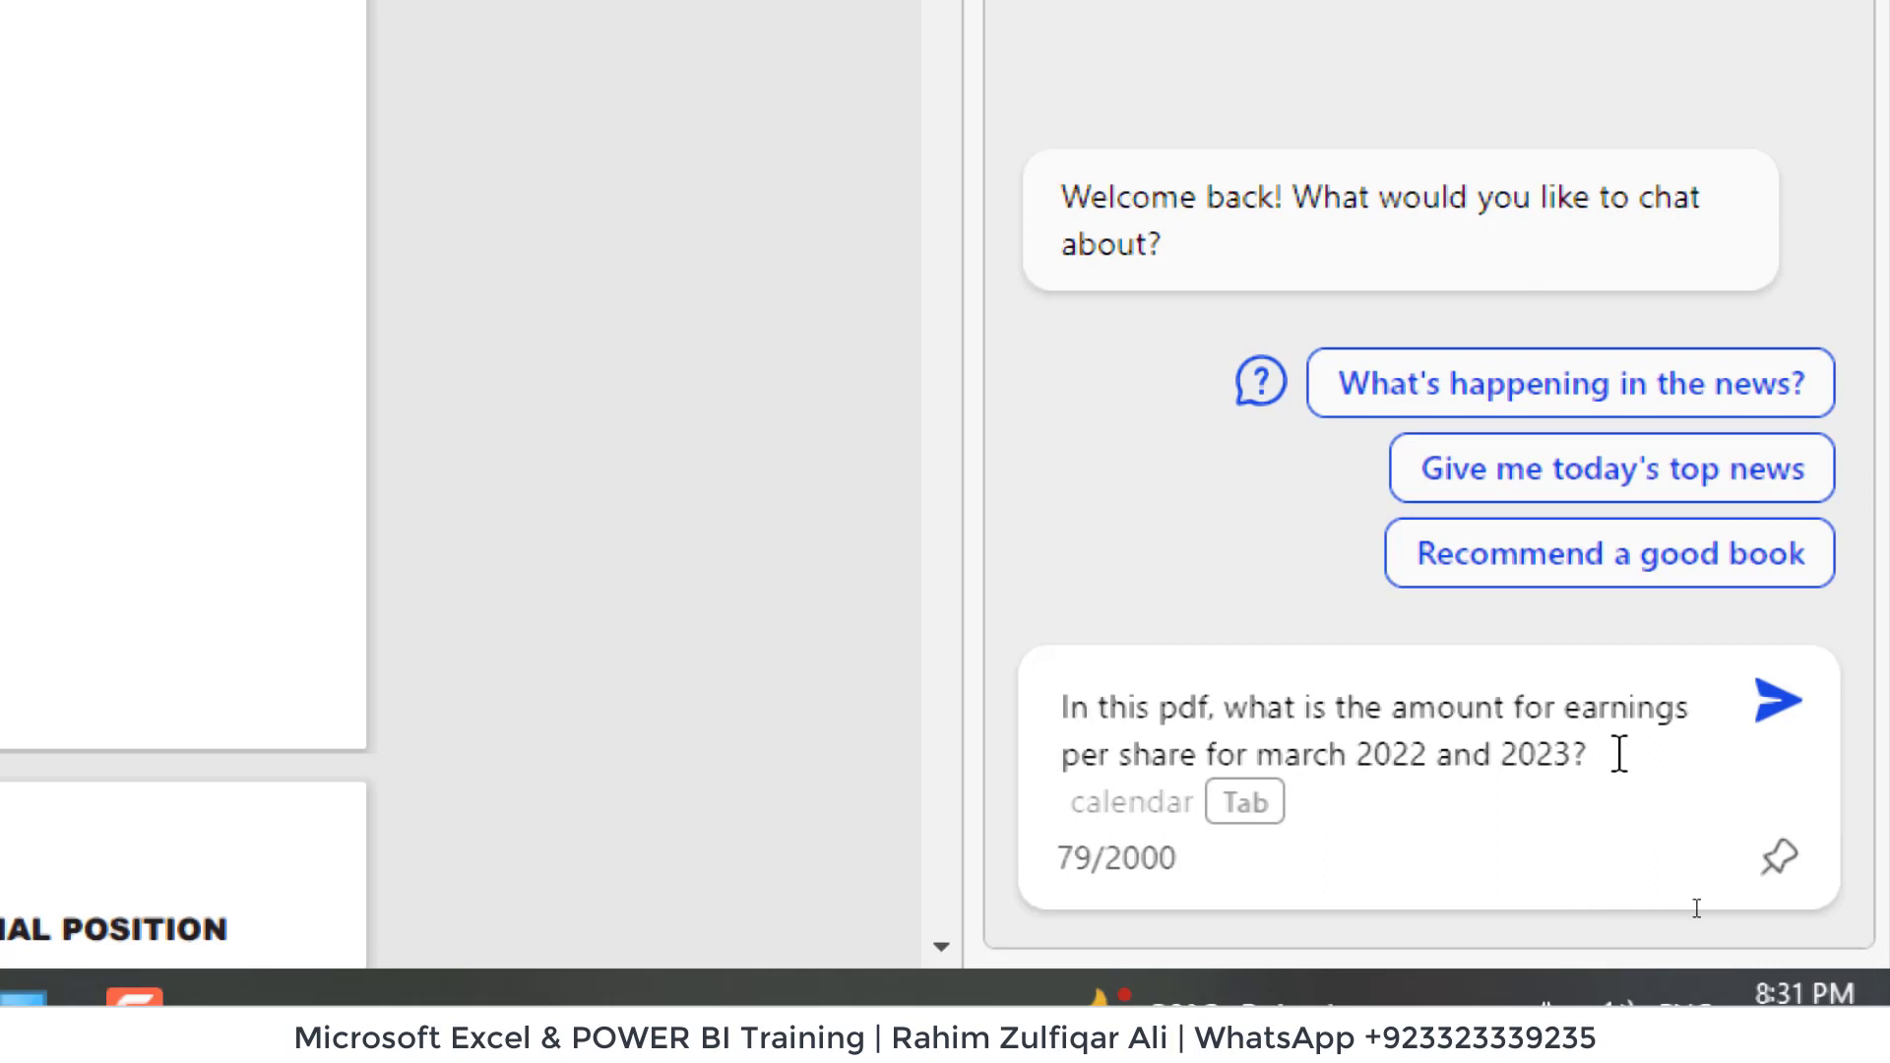
# Send the EPS question and read the reply: Rs. 7.78 (2022) and Rs. 11.36 (2023).
pyautogui.click(1778, 710)
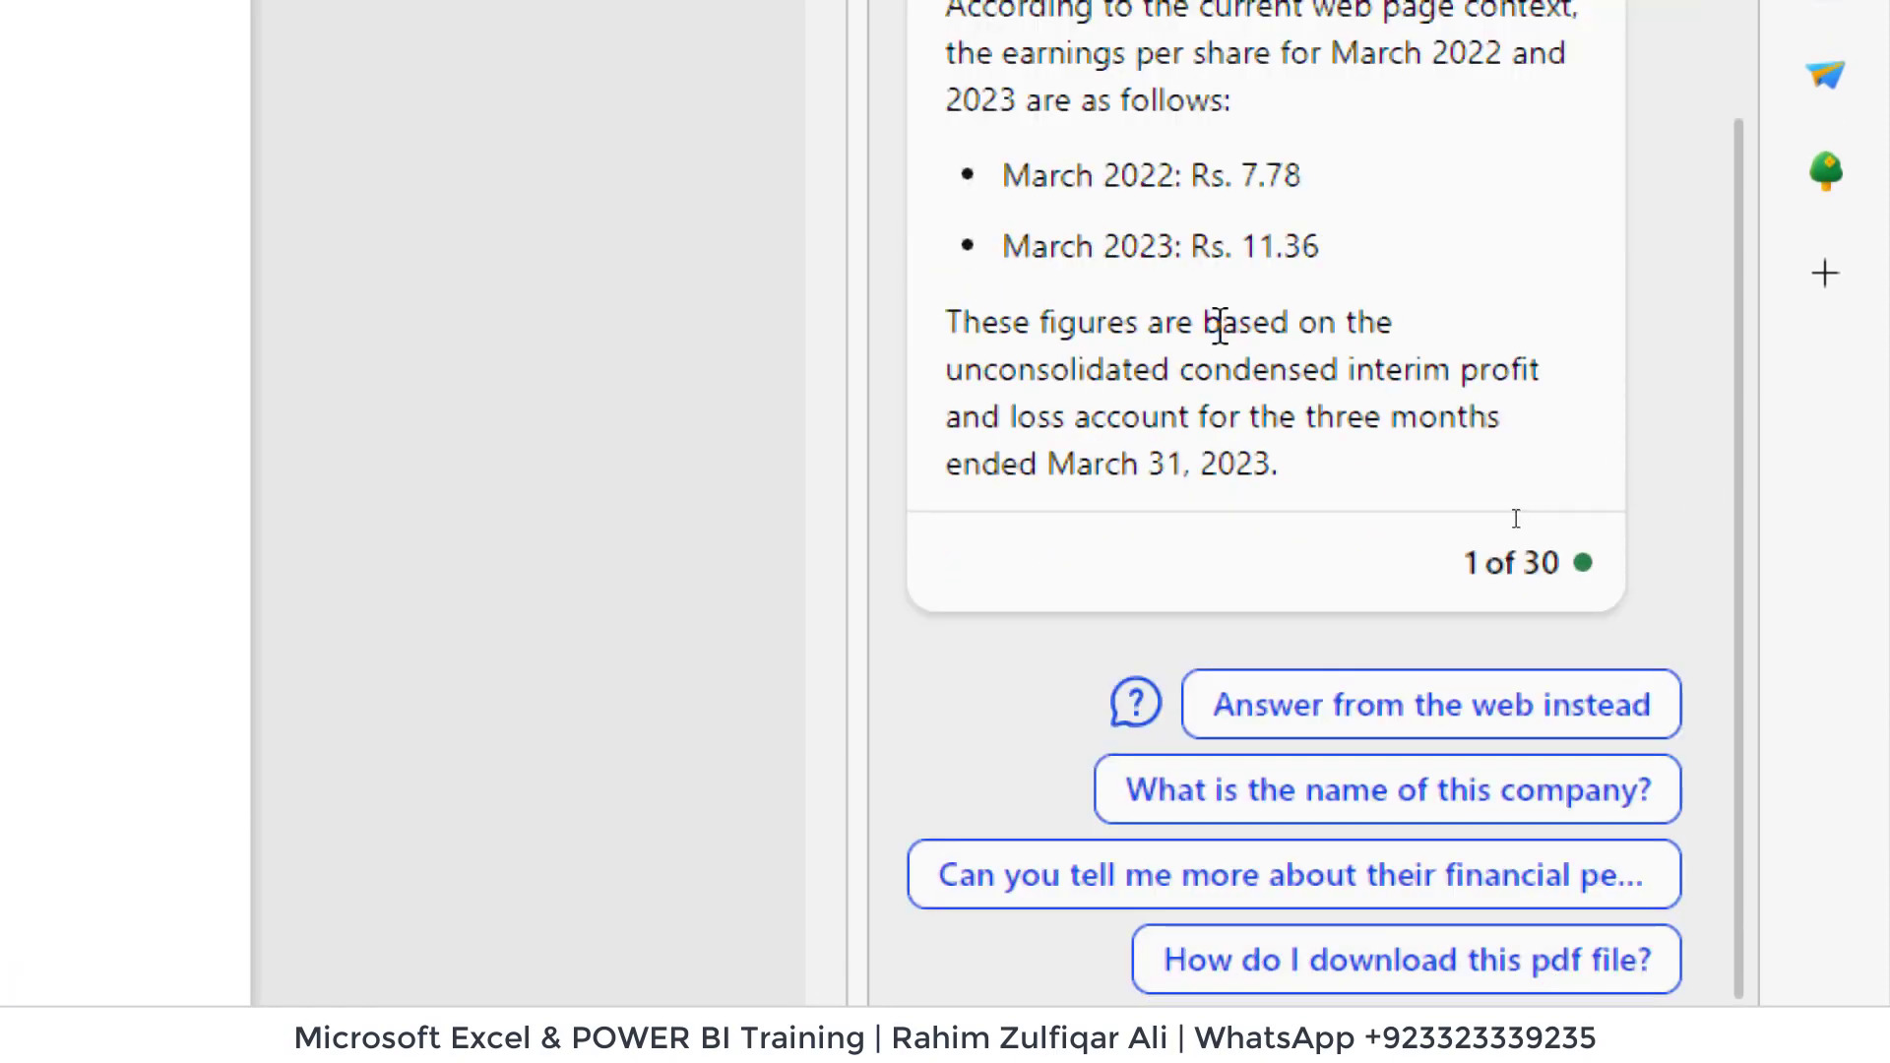
pyautogui.scroll(3, 1221, 325)
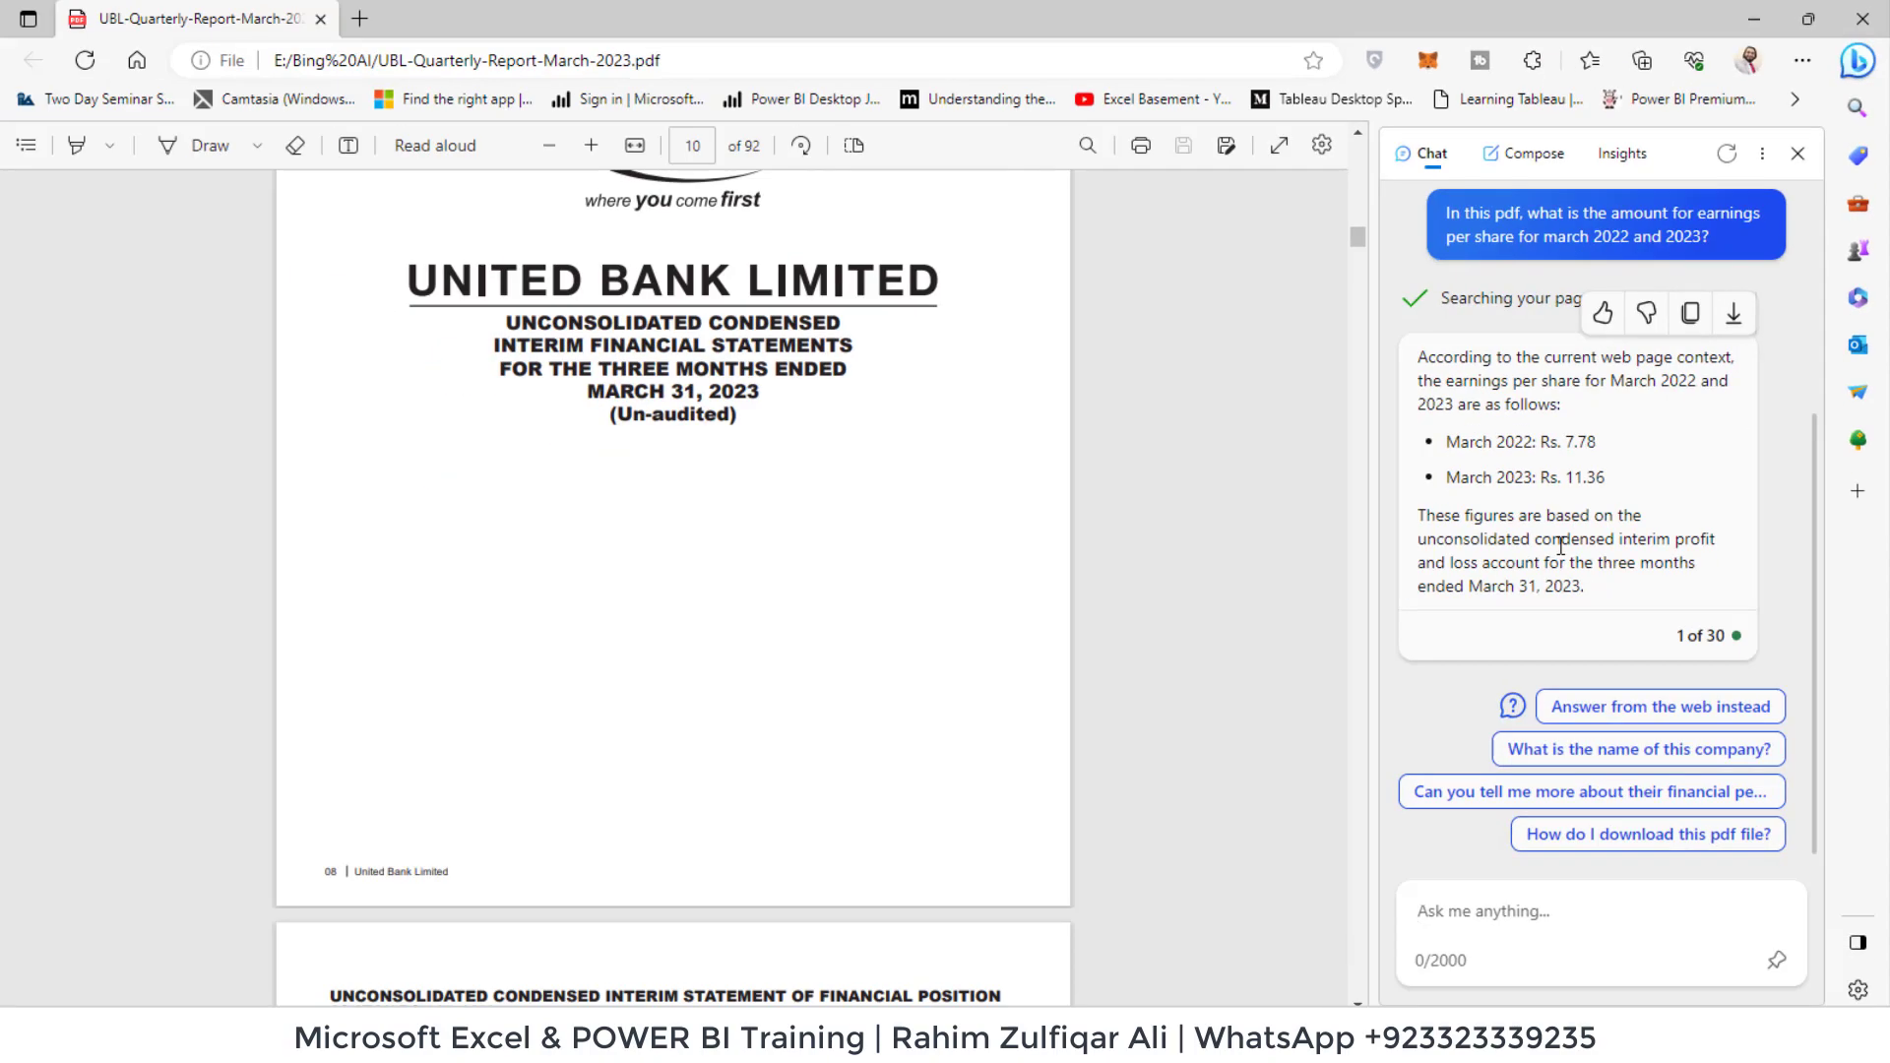
pyautogui.scroll(-5, 787, 672)
pyautogui.scroll(-5, 786, 671)
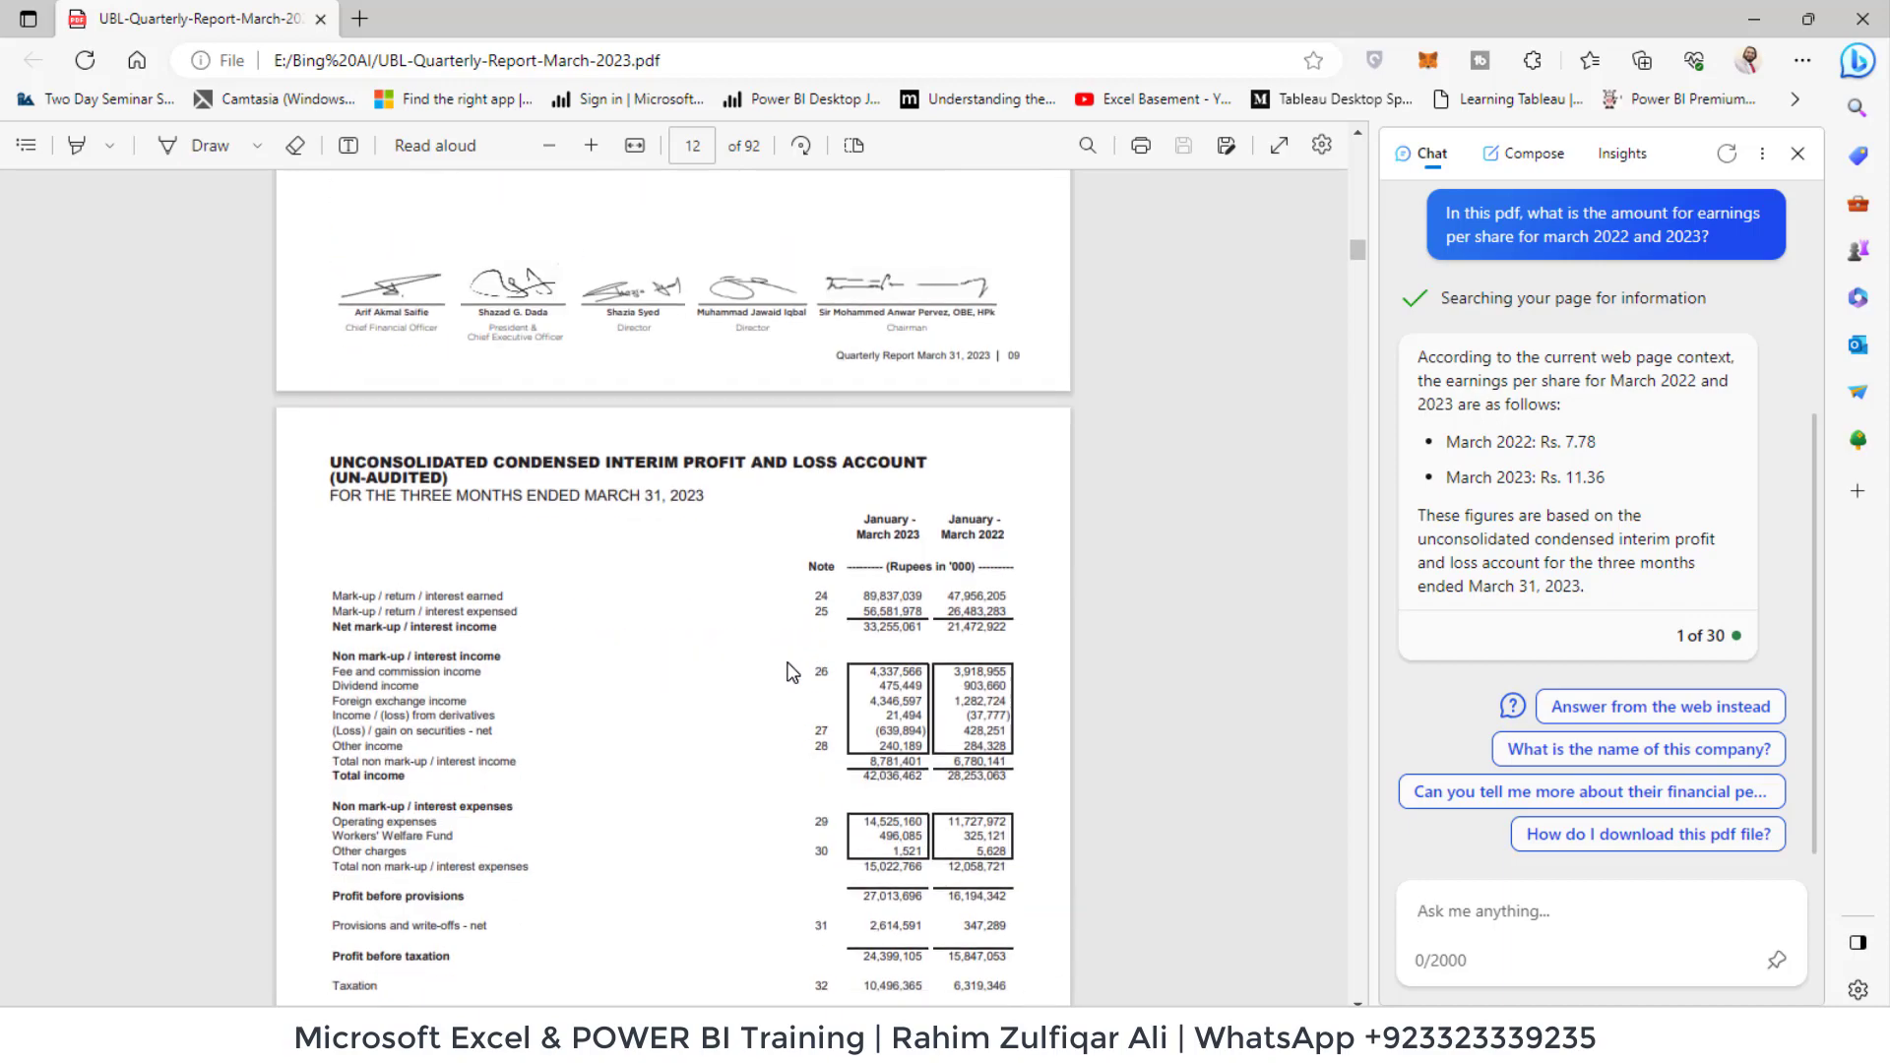
pyautogui.keyDown('ctrl'); pyautogui.scroll(4, 786, 672); pyautogui.keyUp('ctrl')
pyautogui.keyDown('ctrl'); pyautogui.scroll(-2, 787, 672); pyautogui.keyUp('ctrl')
pyautogui.scroll(-5, 786, 671)
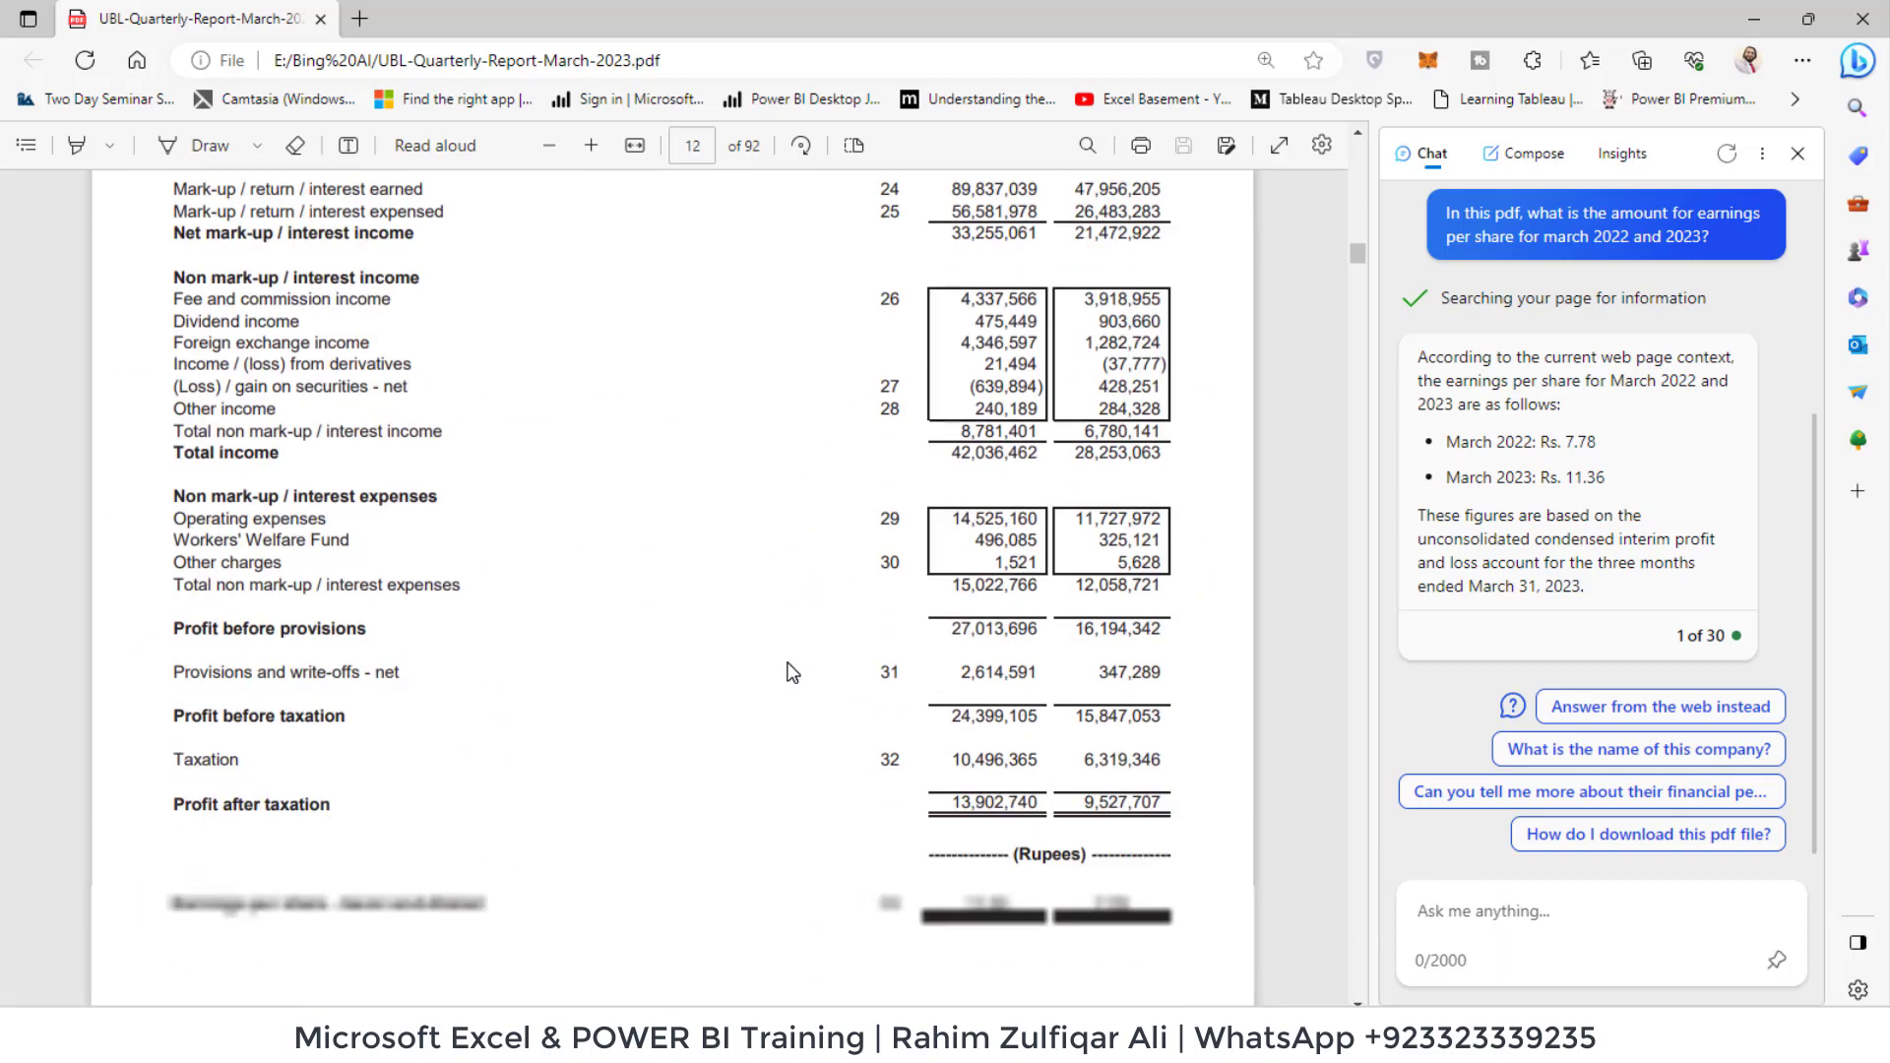
pyautogui.scroll(-3, 795, 673)
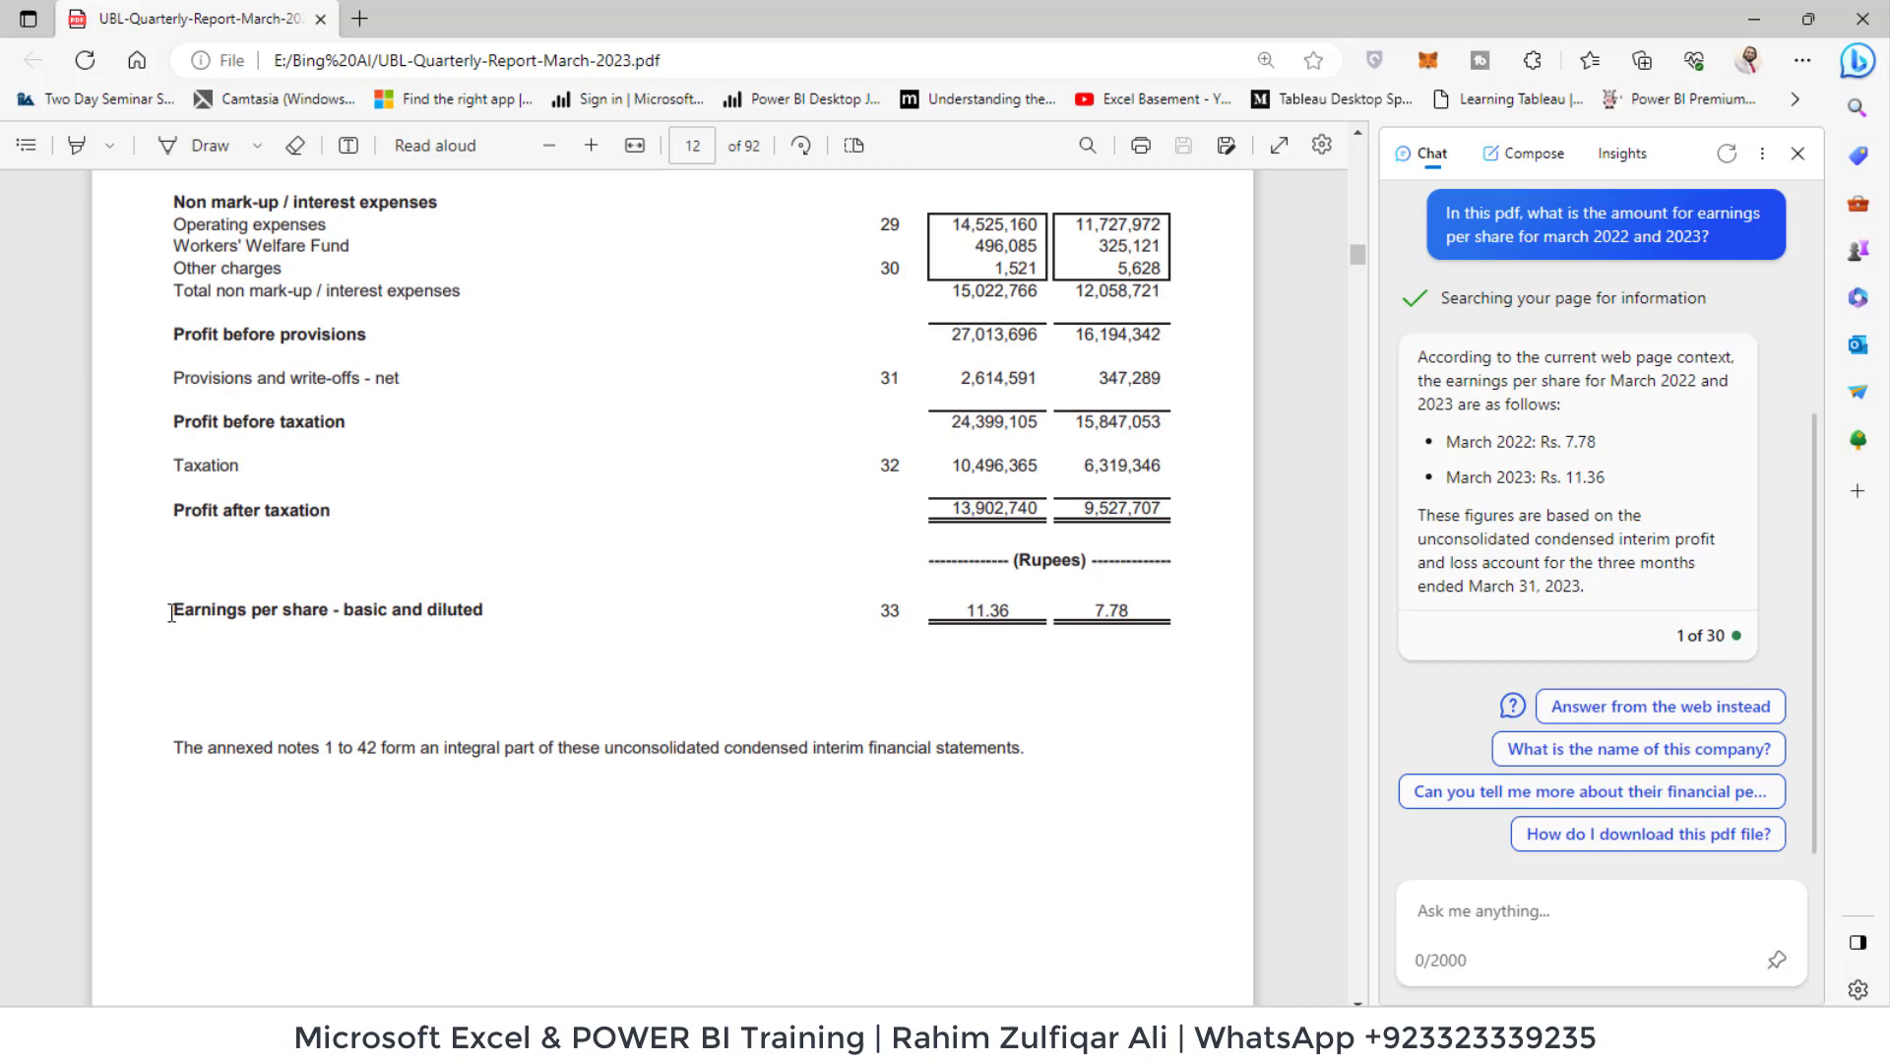
# Highlight the page 12 Earnings per share row (11.36 and 7.78), then clear the highlight.
pyautogui.moveTo(173, 610); pyautogui.dragTo(335, 617)
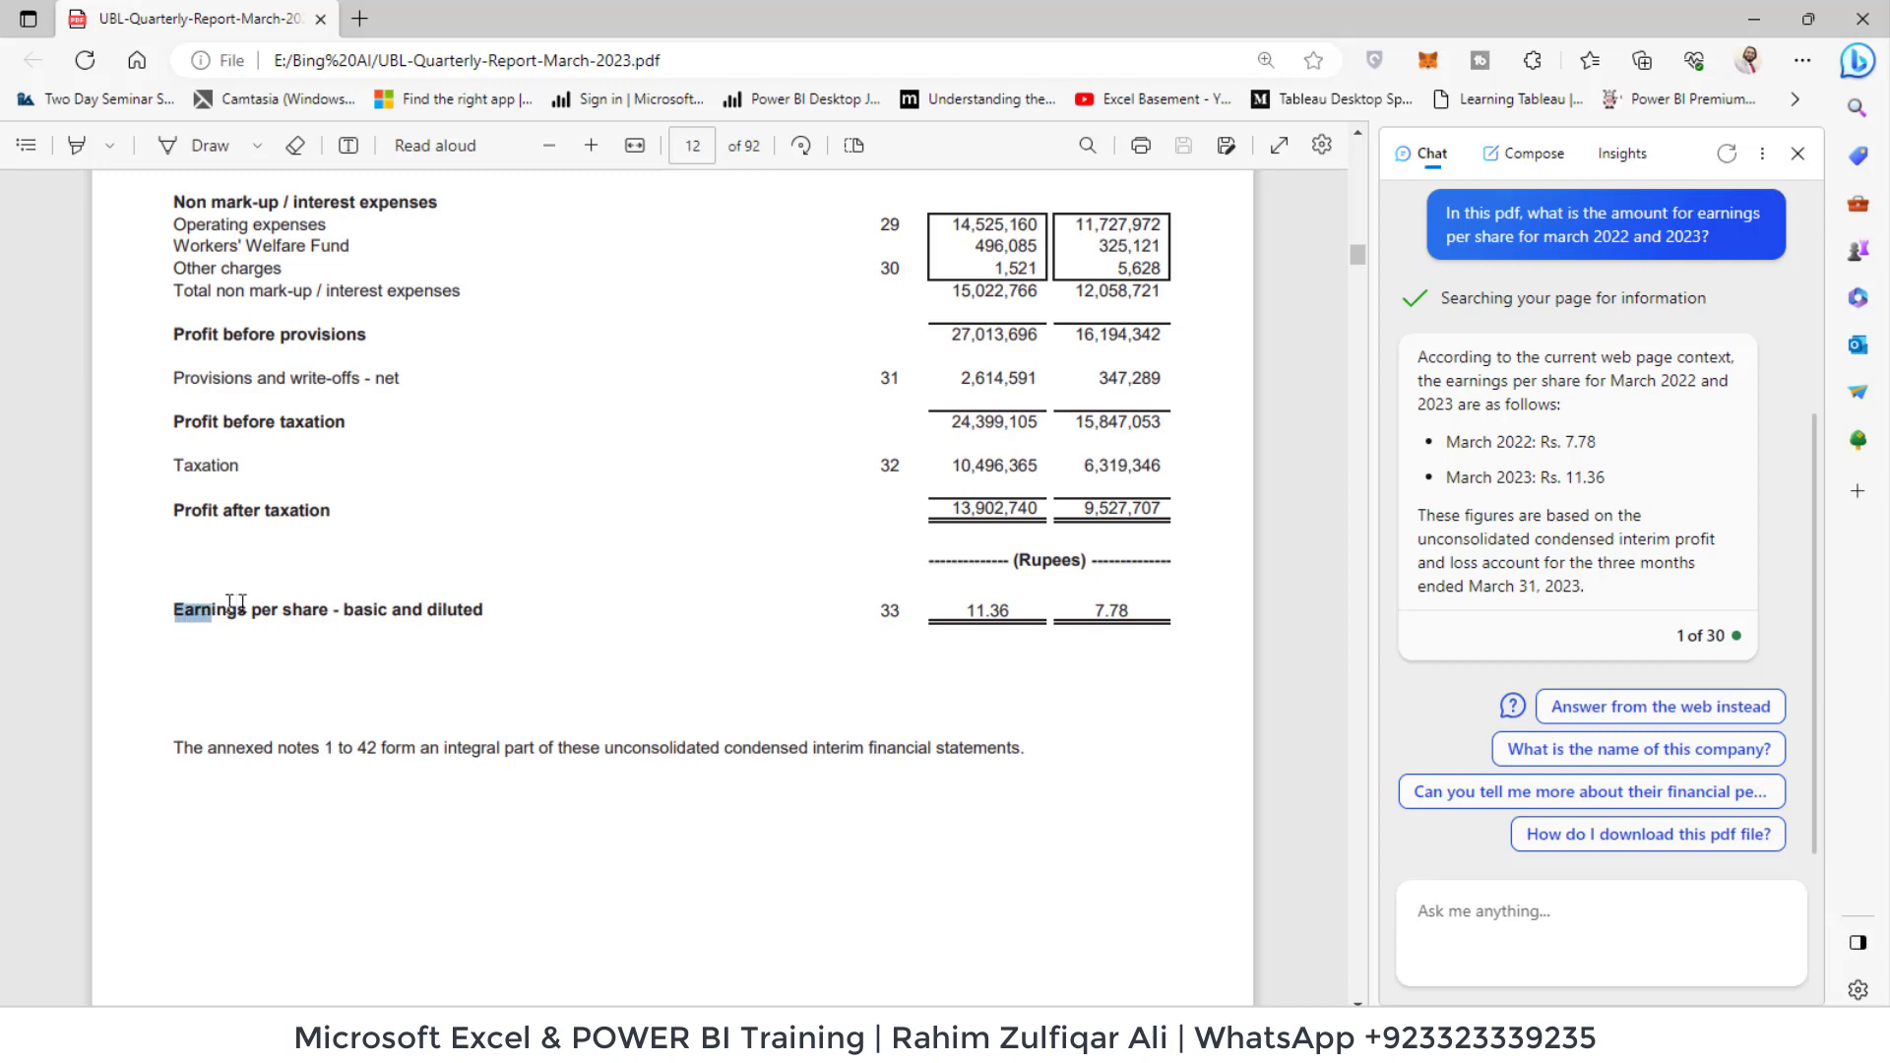
pyautogui.click(464, 620)
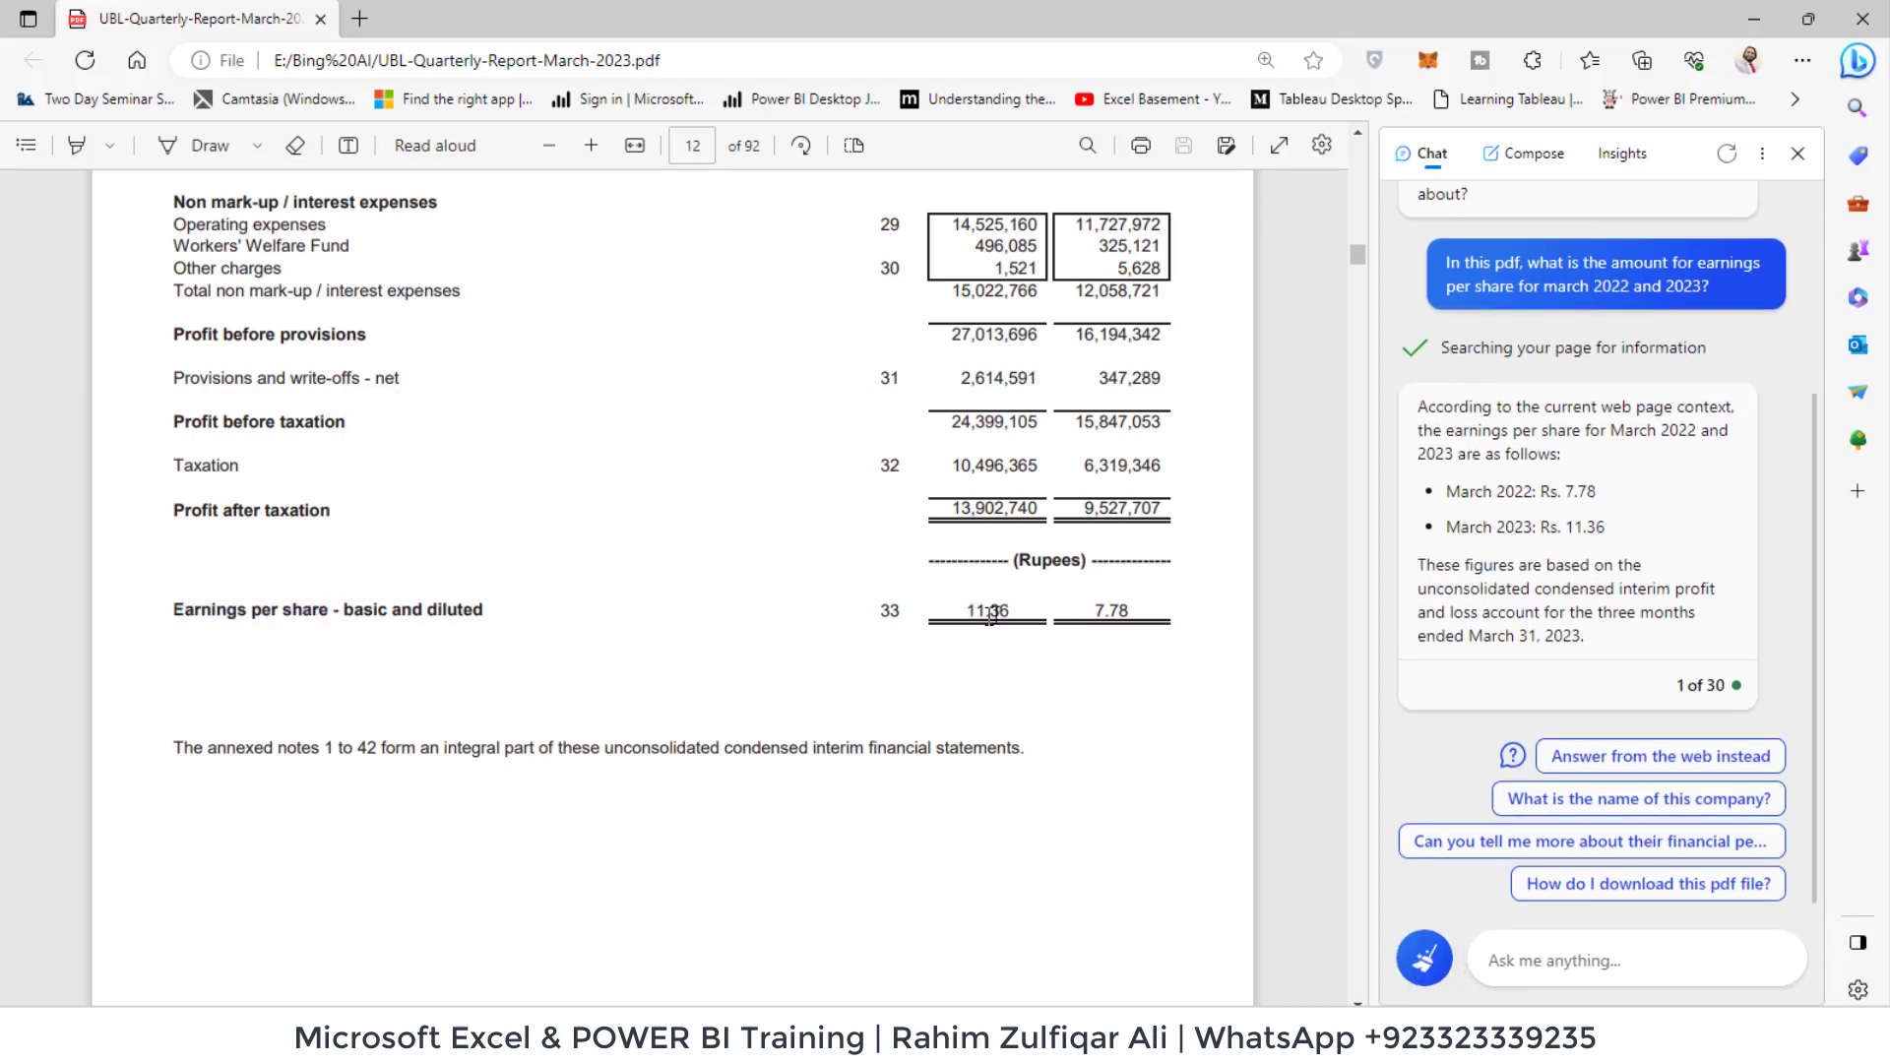
pyautogui.moveTo(1577, 524)
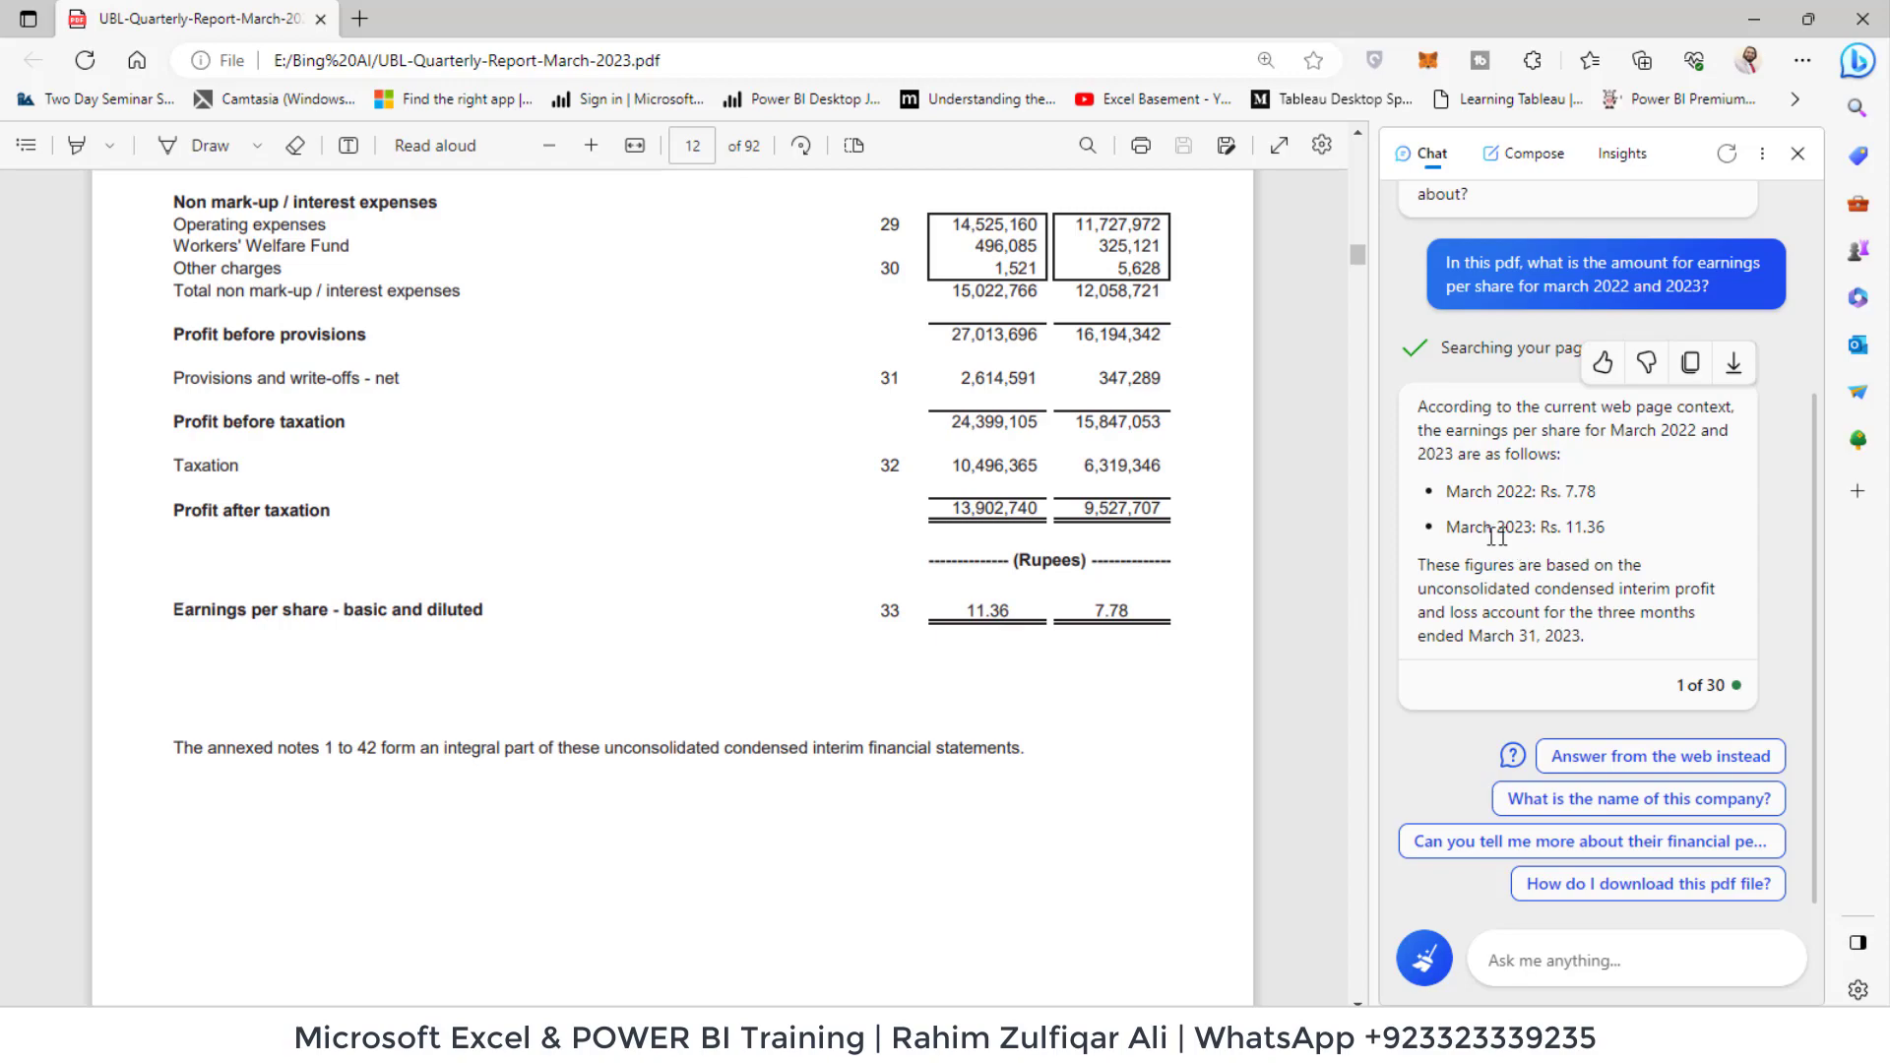
pyautogui.scroll(4, 1004, 369)
pyautogui.scroll(-4, 1005, 369)
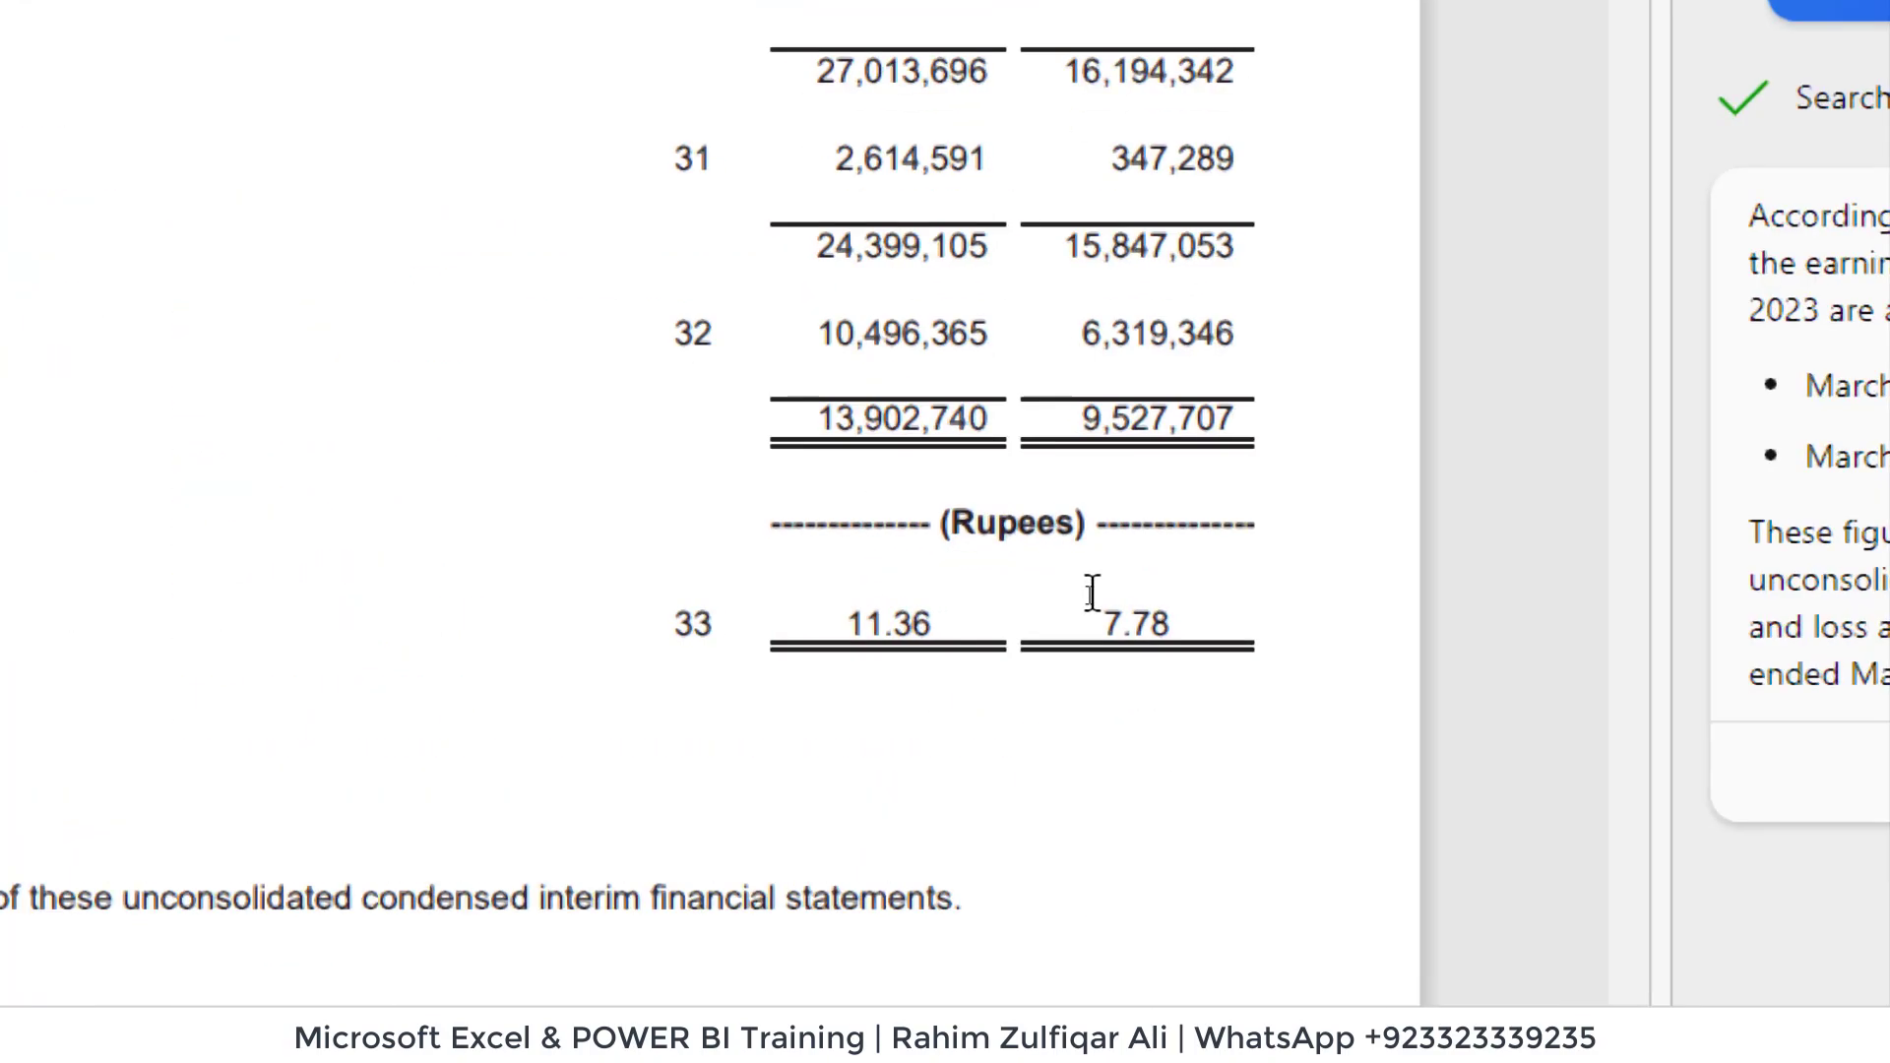
pyautogui.scroll(5, 1093, 583)
pyautogui.scroll(5, 1122, 664)
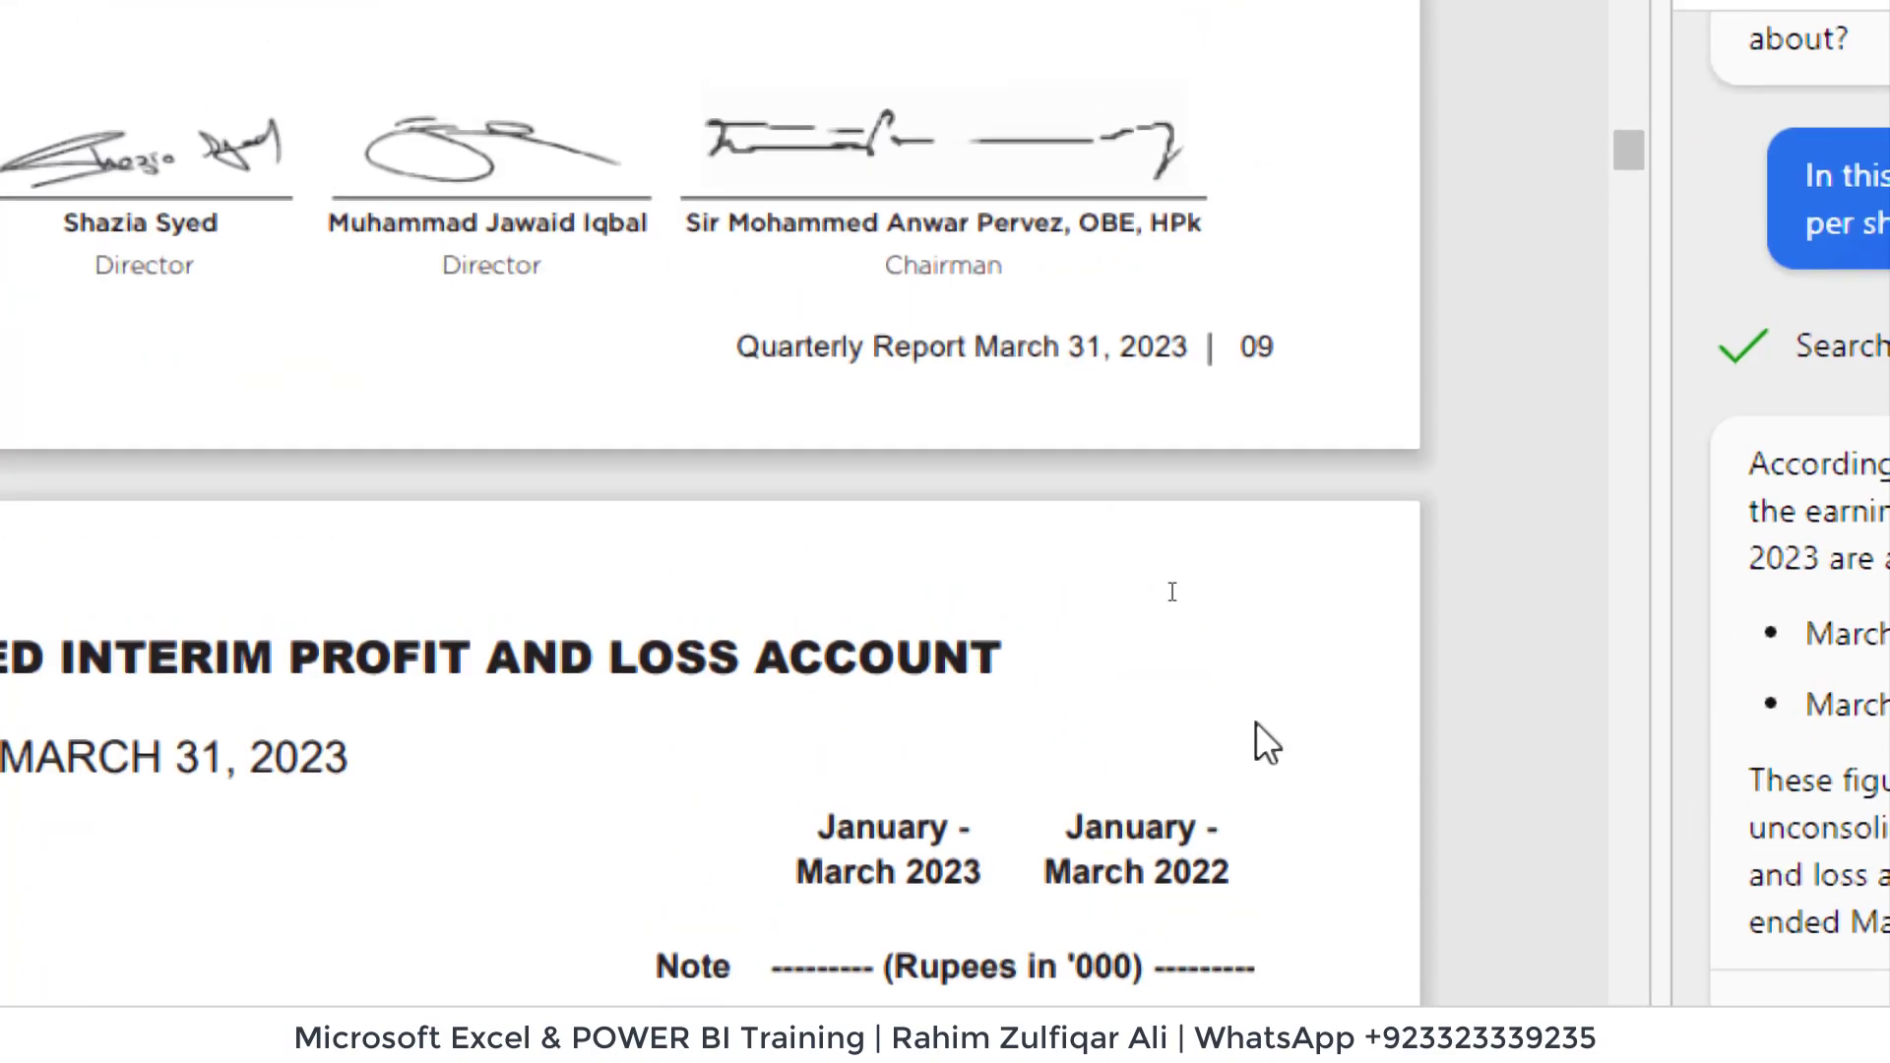
pyautogui.scroll(-3, 1225, 813)
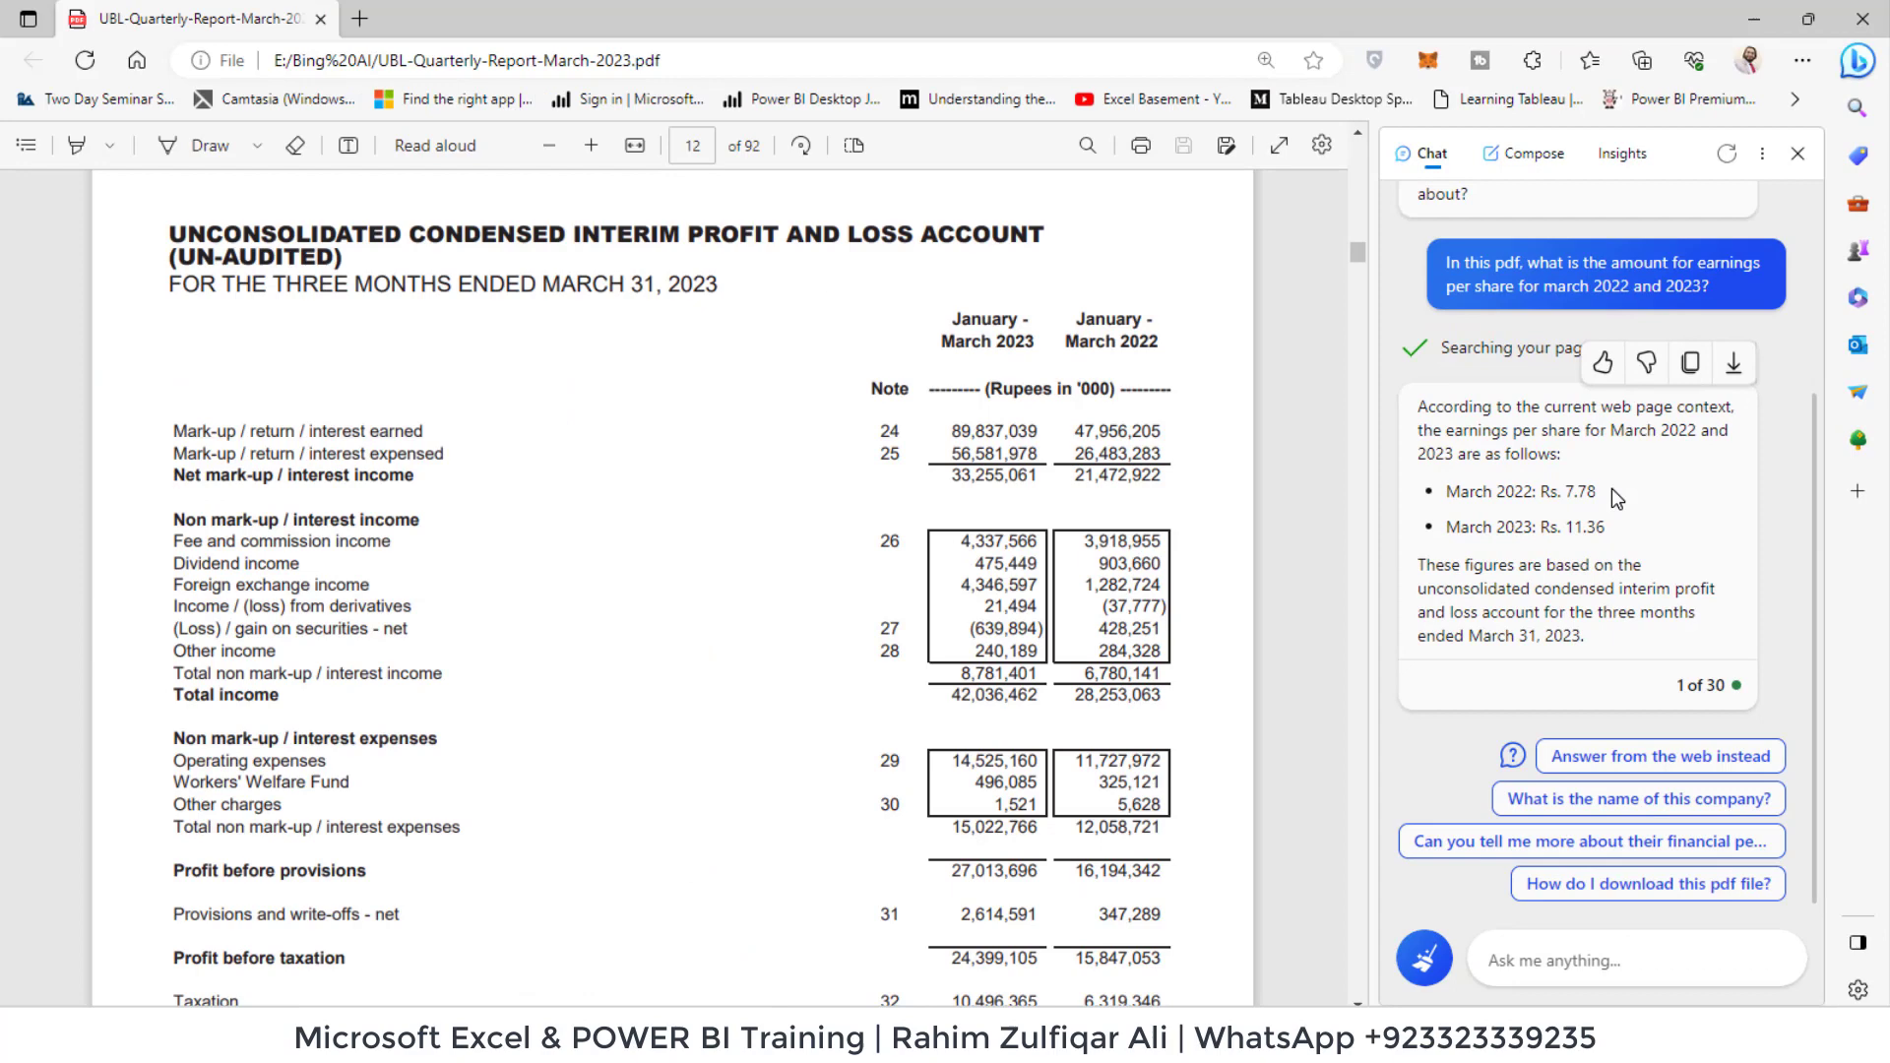
# Ask for profit after taxation and get Rs. 13,902,740 (2023) and Rs. 9,527,707 (2022).
pyautogui.click(1623, 960)
pyautogui.write('In this pdf, what is the amount for profit after taxation?')
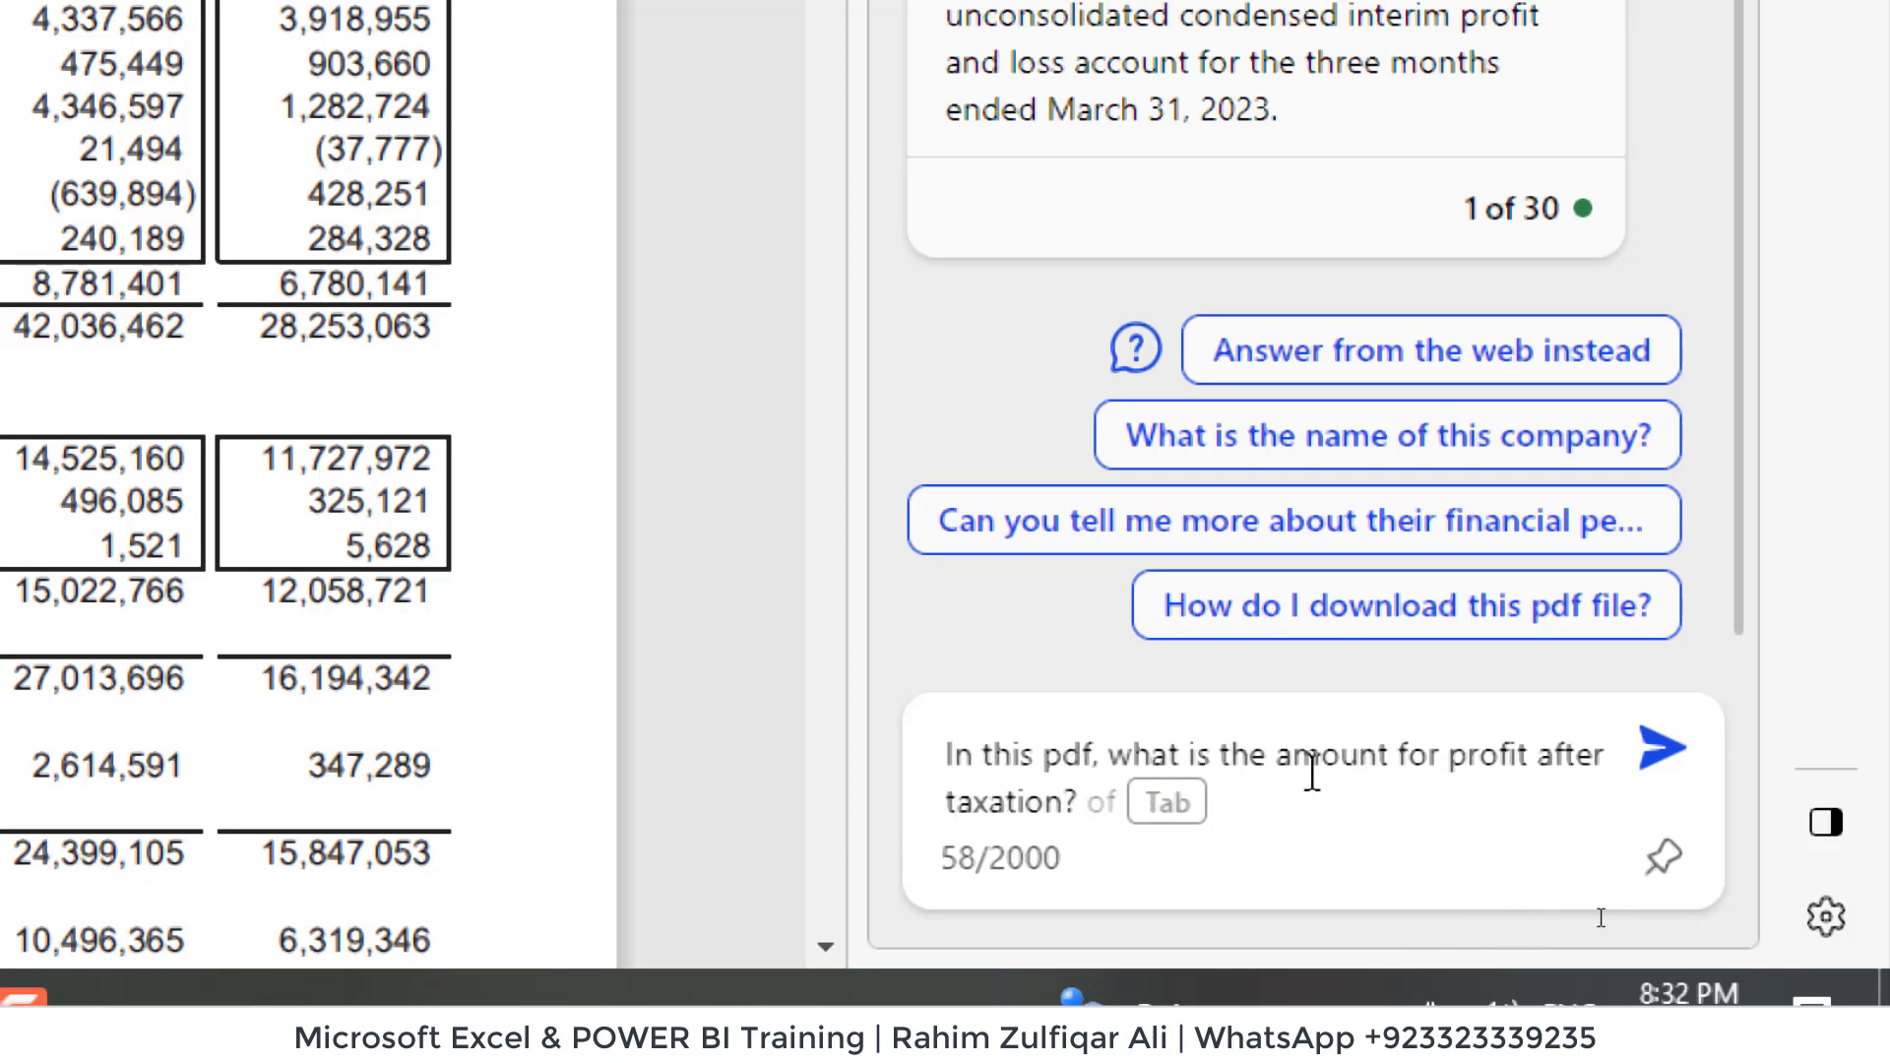
pyautogui.press('Return')
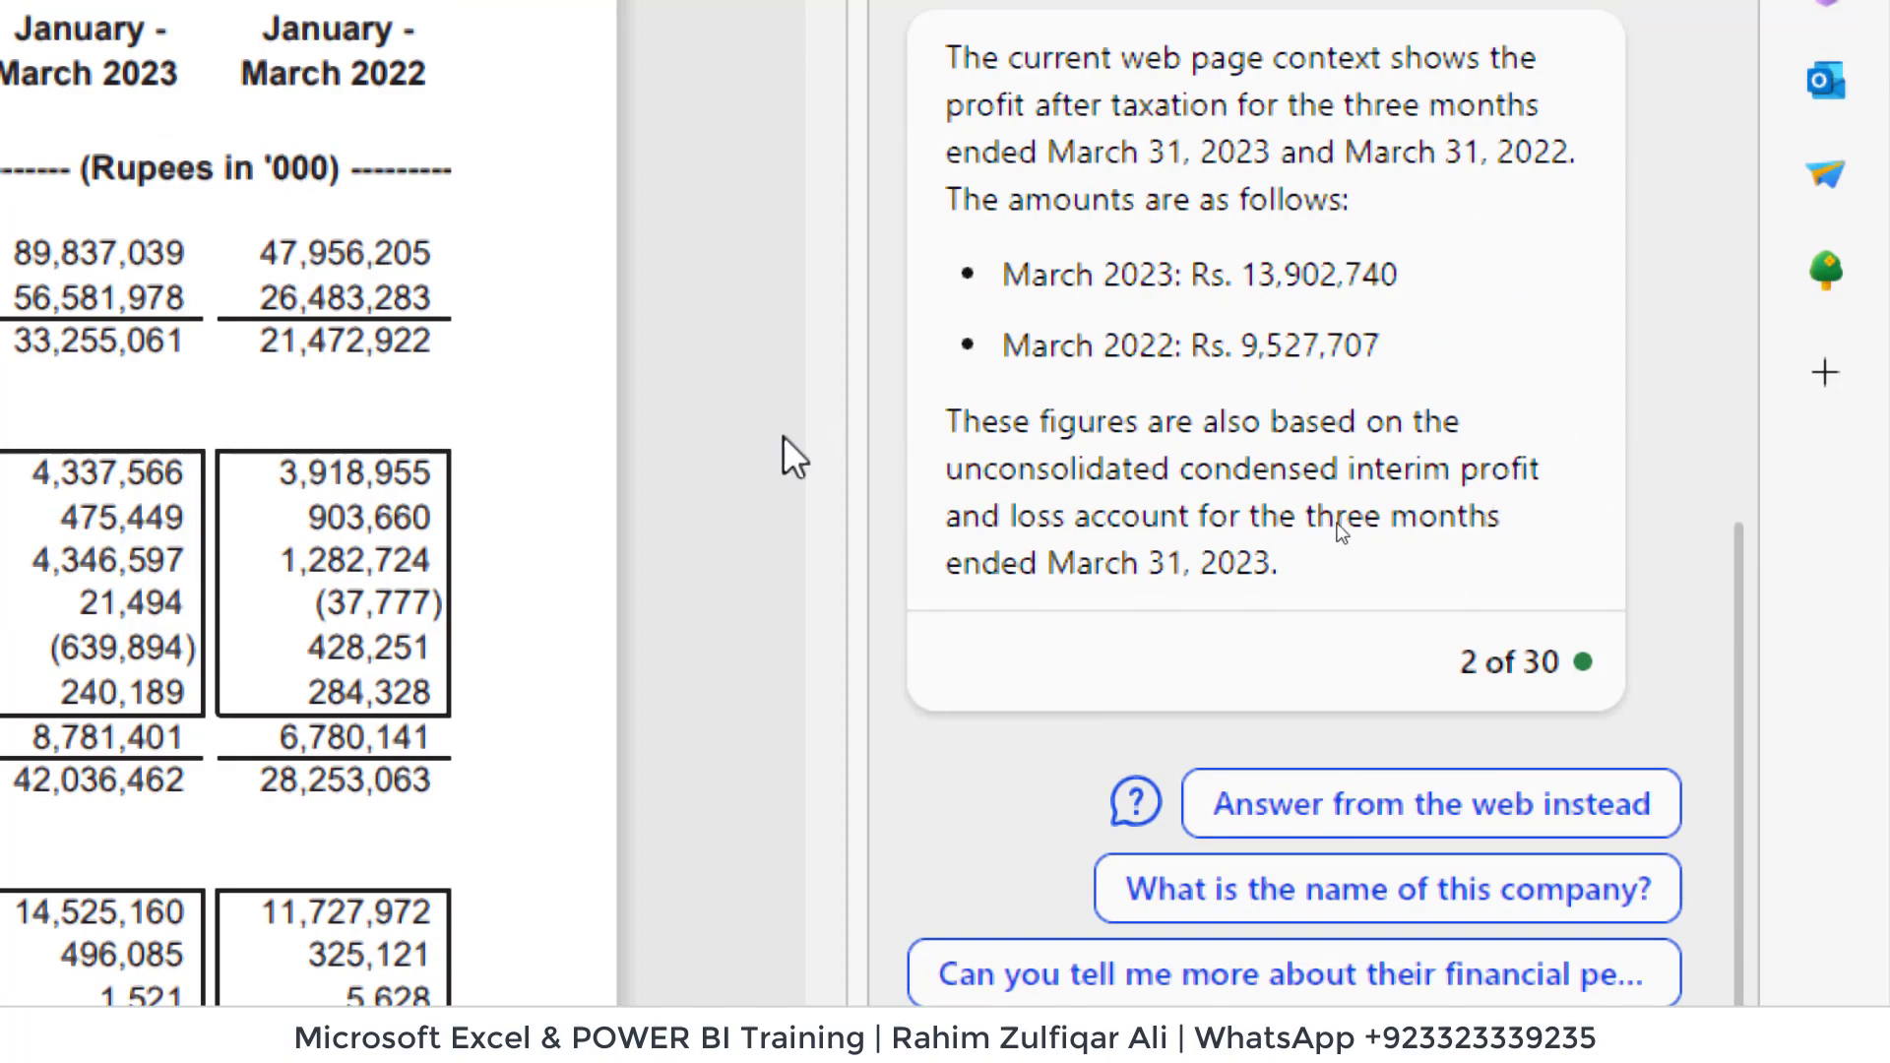
pyautogui.scroll(-4, 536, 572)
pyautogui.write('in this pdf, name all the directors')
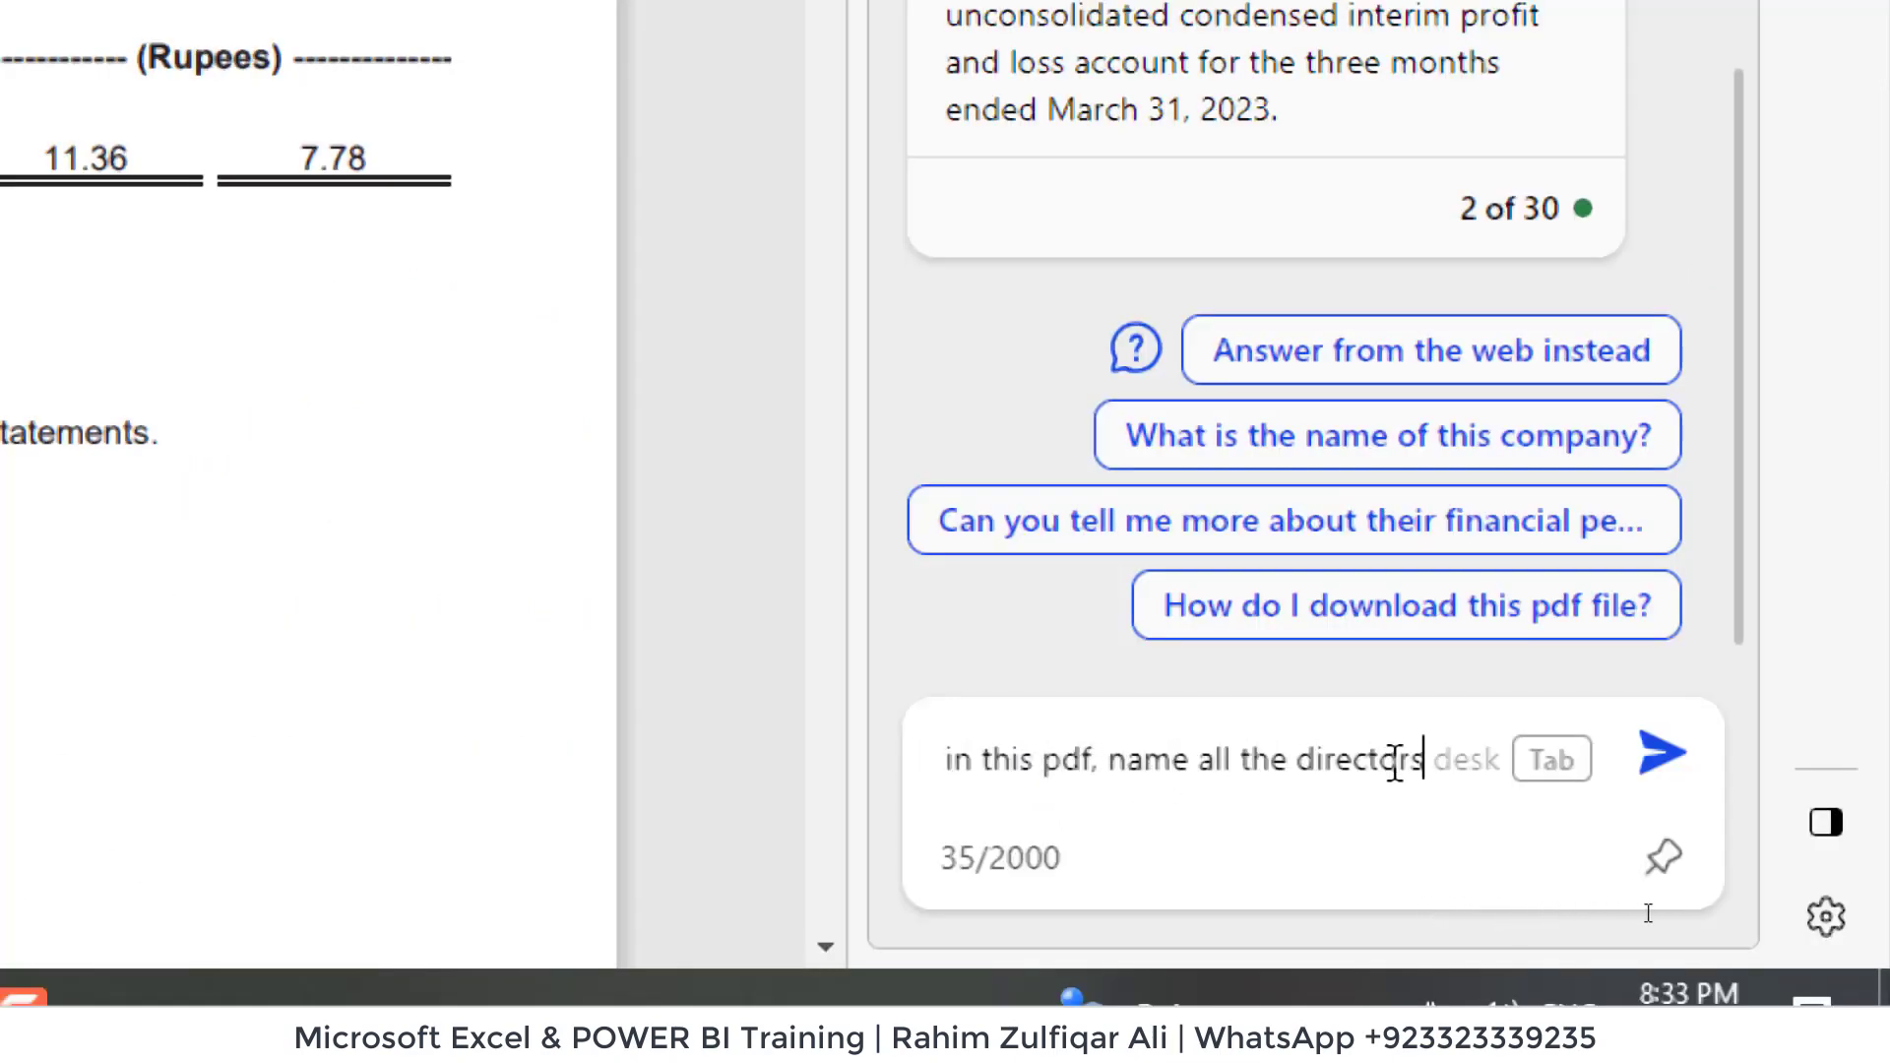
# Send 'in this pdf, name all the directors' and get United Bank Limited's board list.
pyautogui.press('Return')
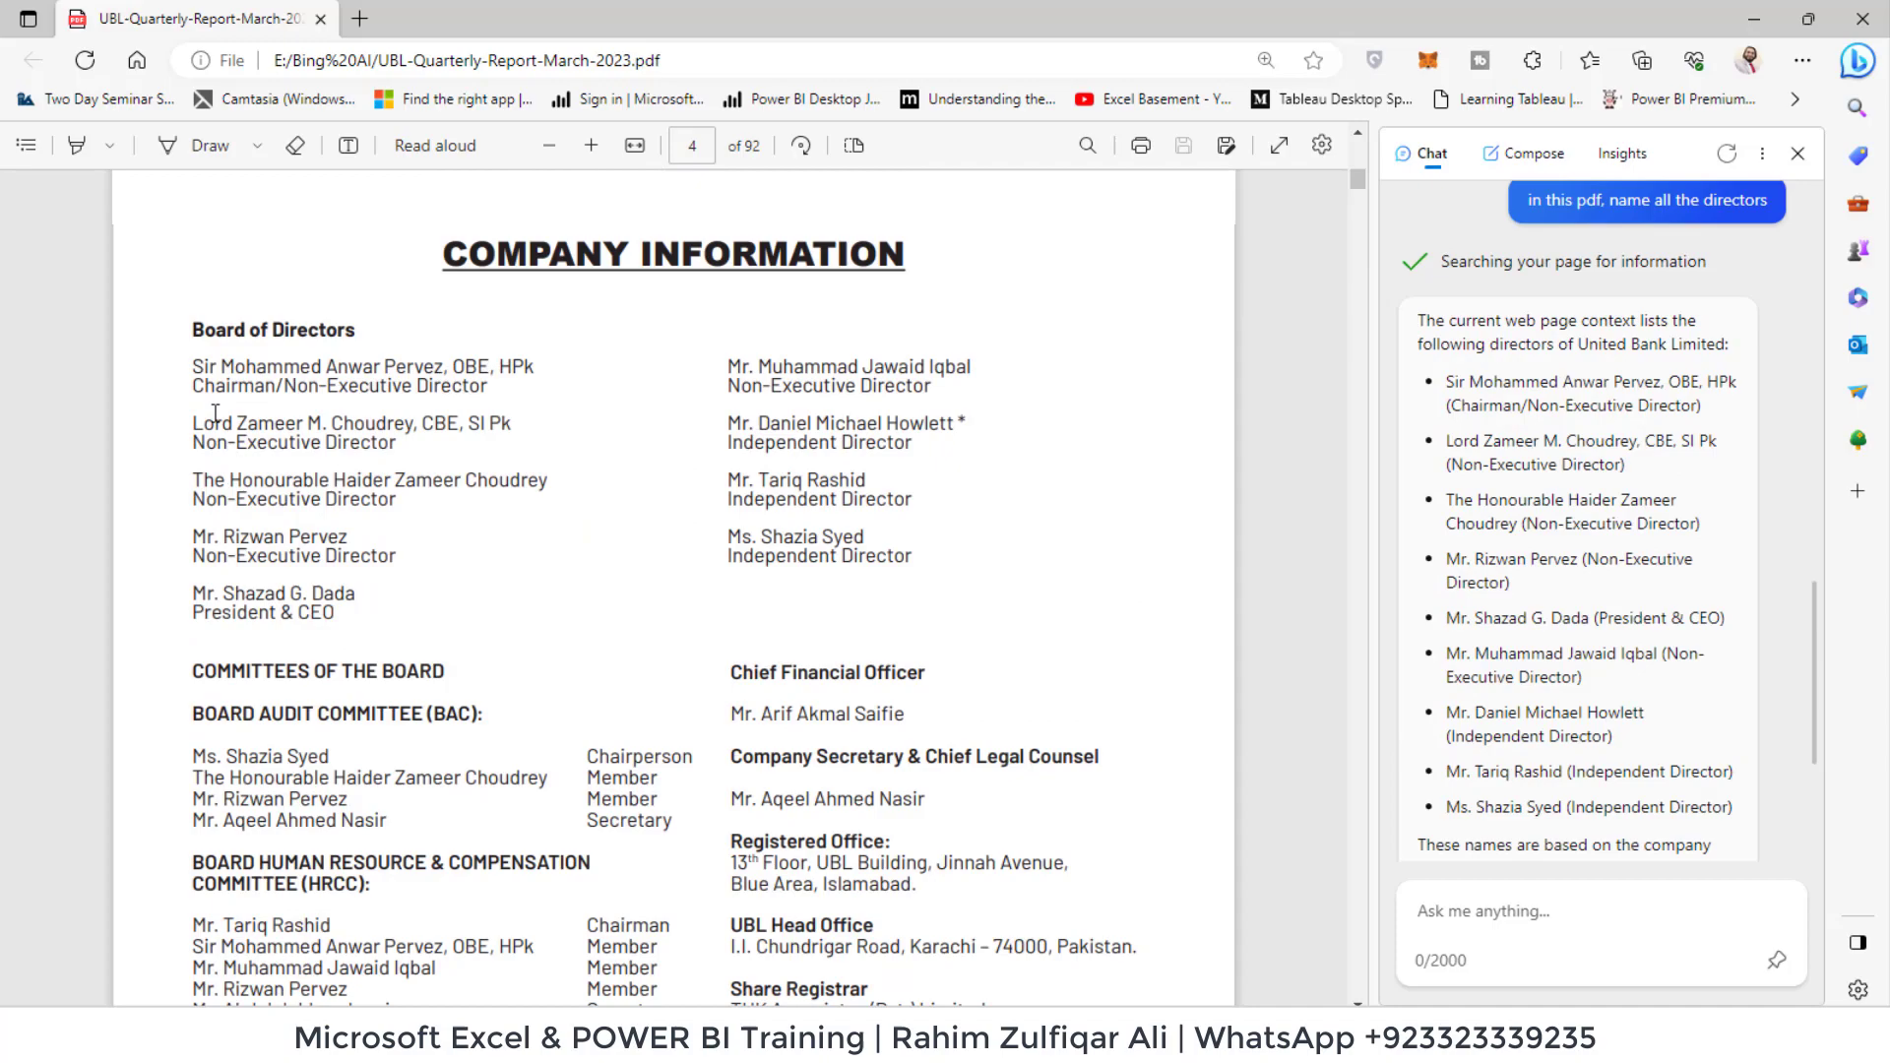
pyautogui.scroll(-3, 566, 472)
pyautogui.scroll(-5, 567, 494)
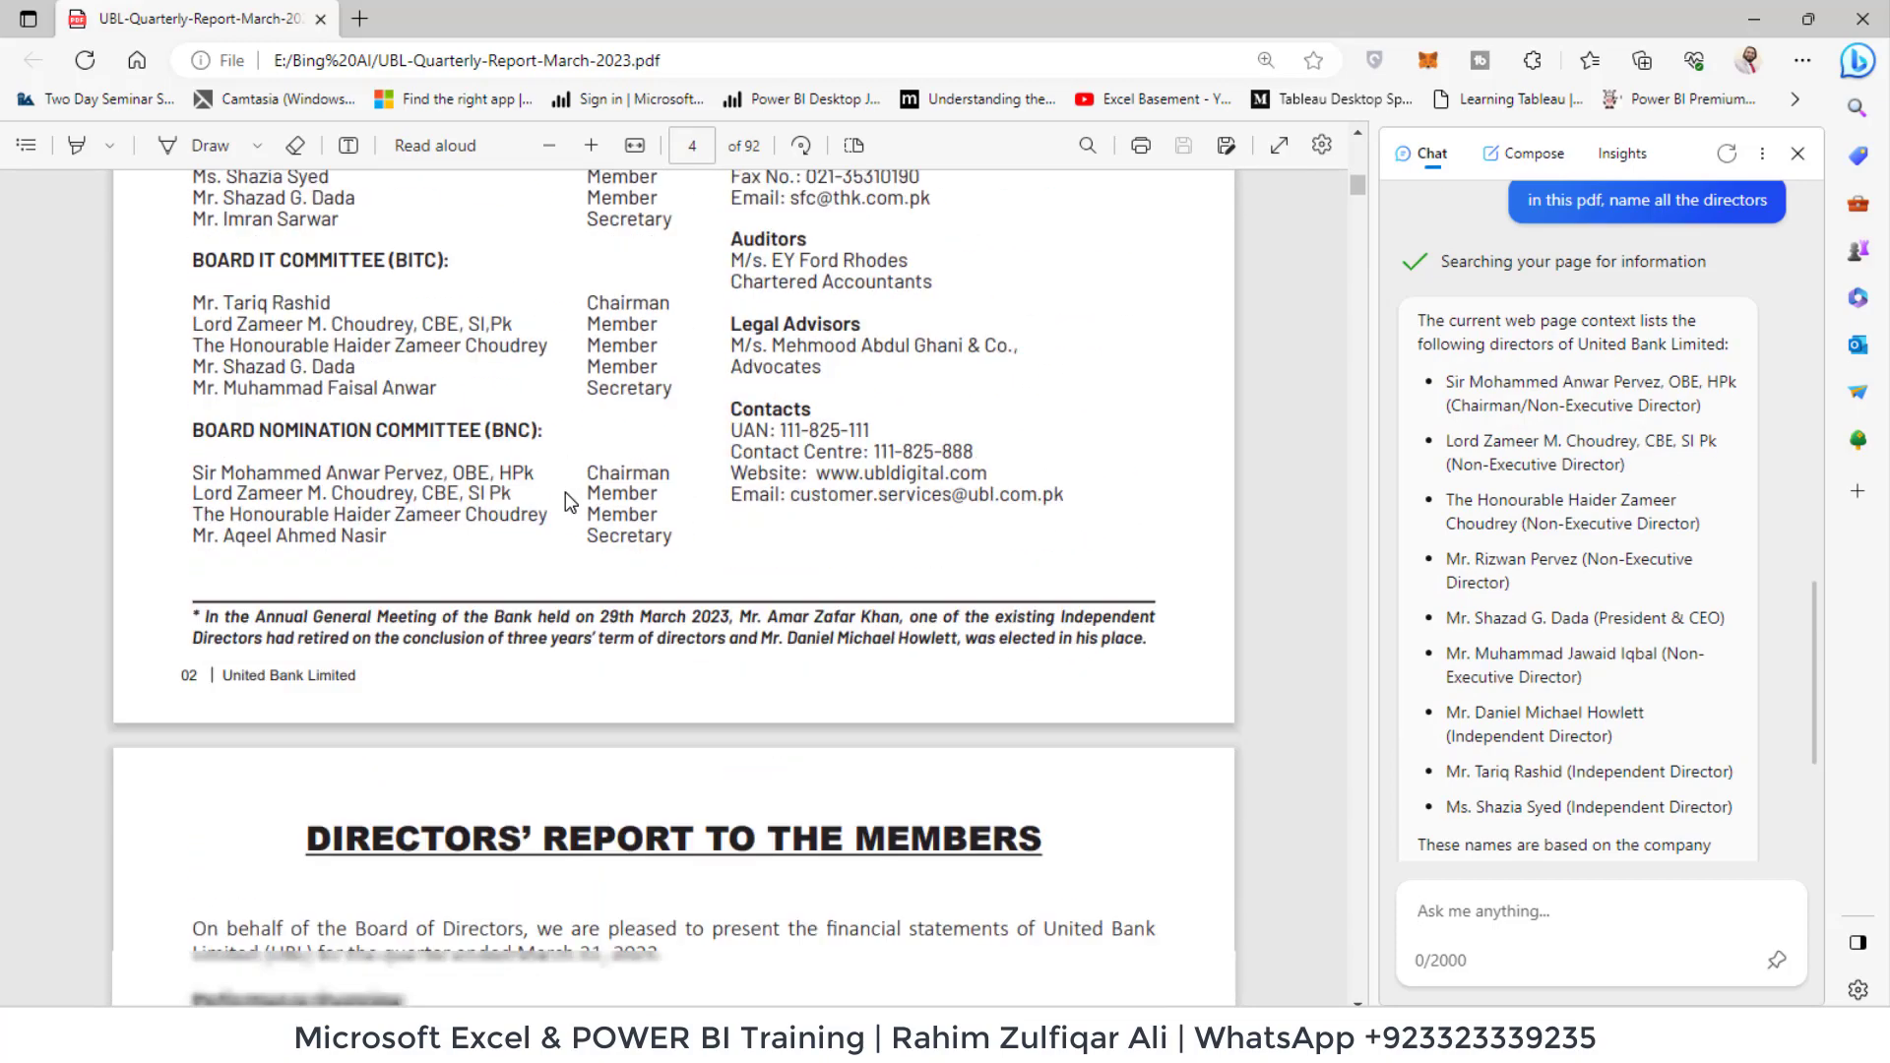
pyautogui.scroll(5, 442, 526)
pyautogui.scroll(2, 442, 528)
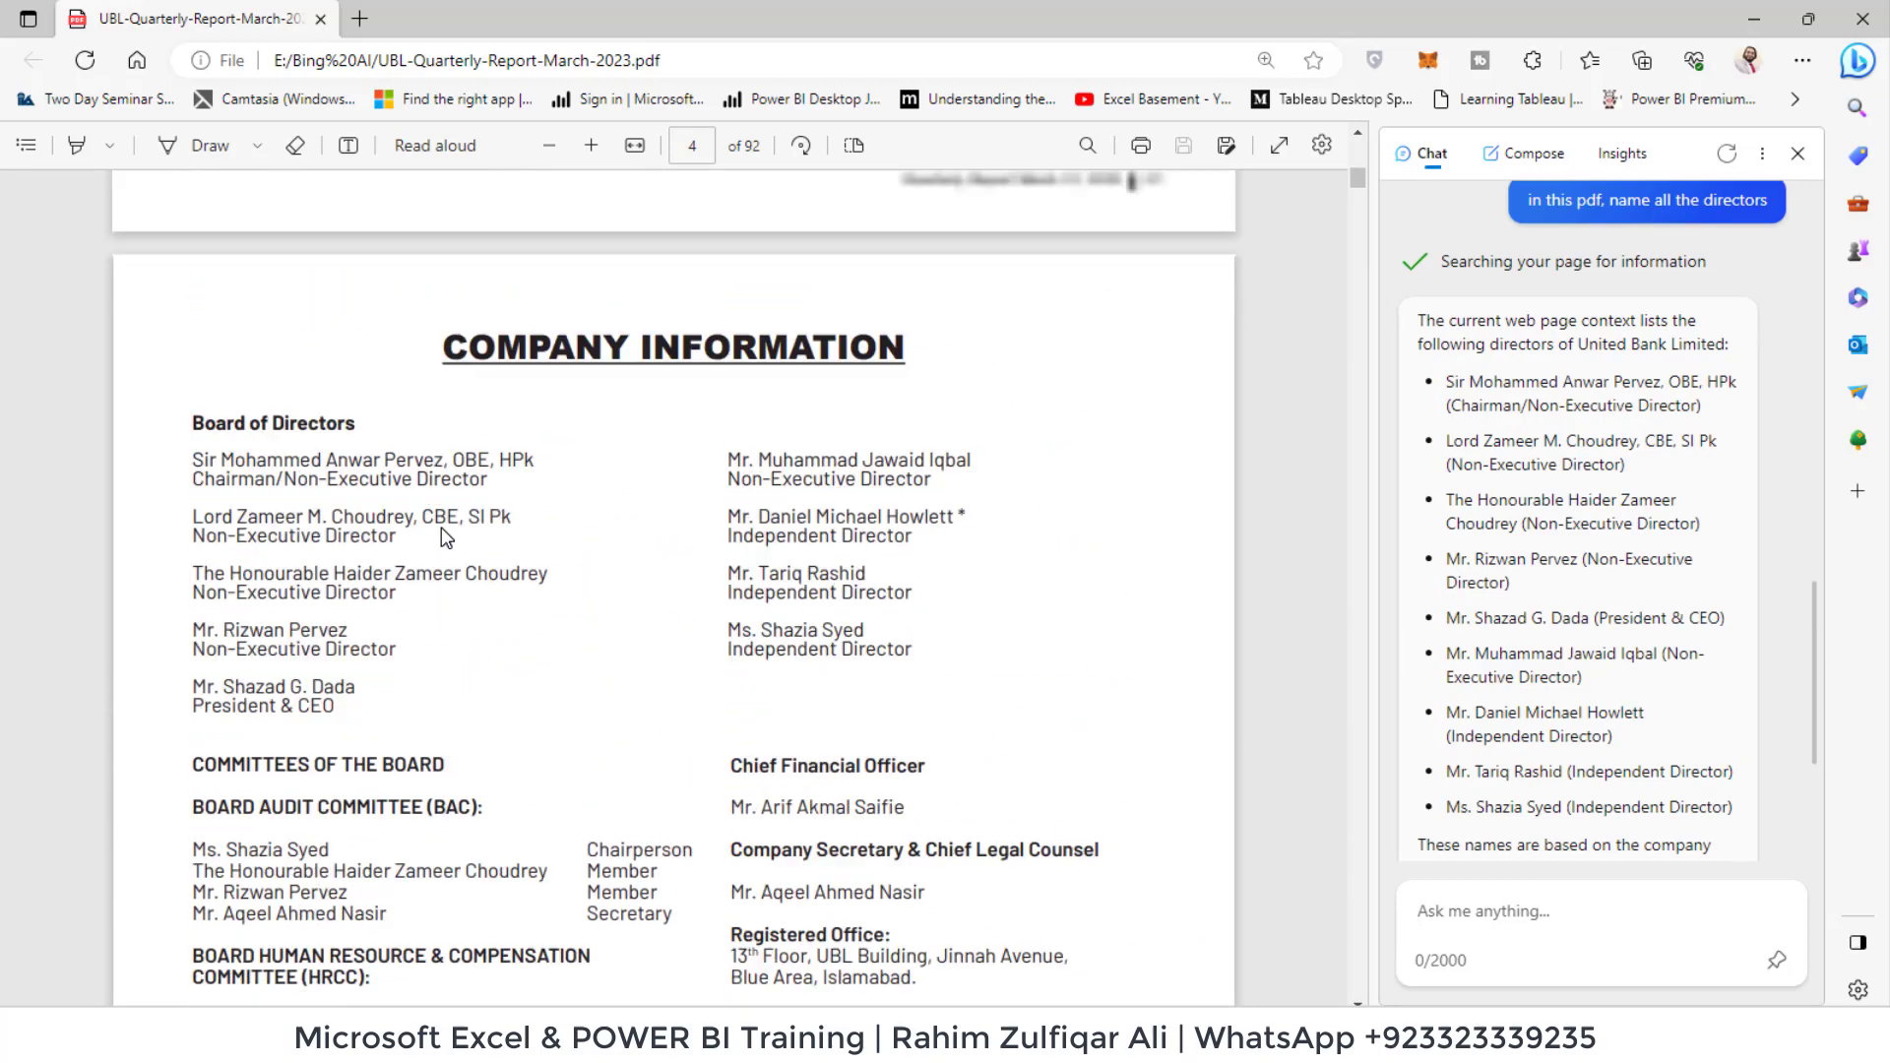
pyautogui.scroll(1, 442, 528)
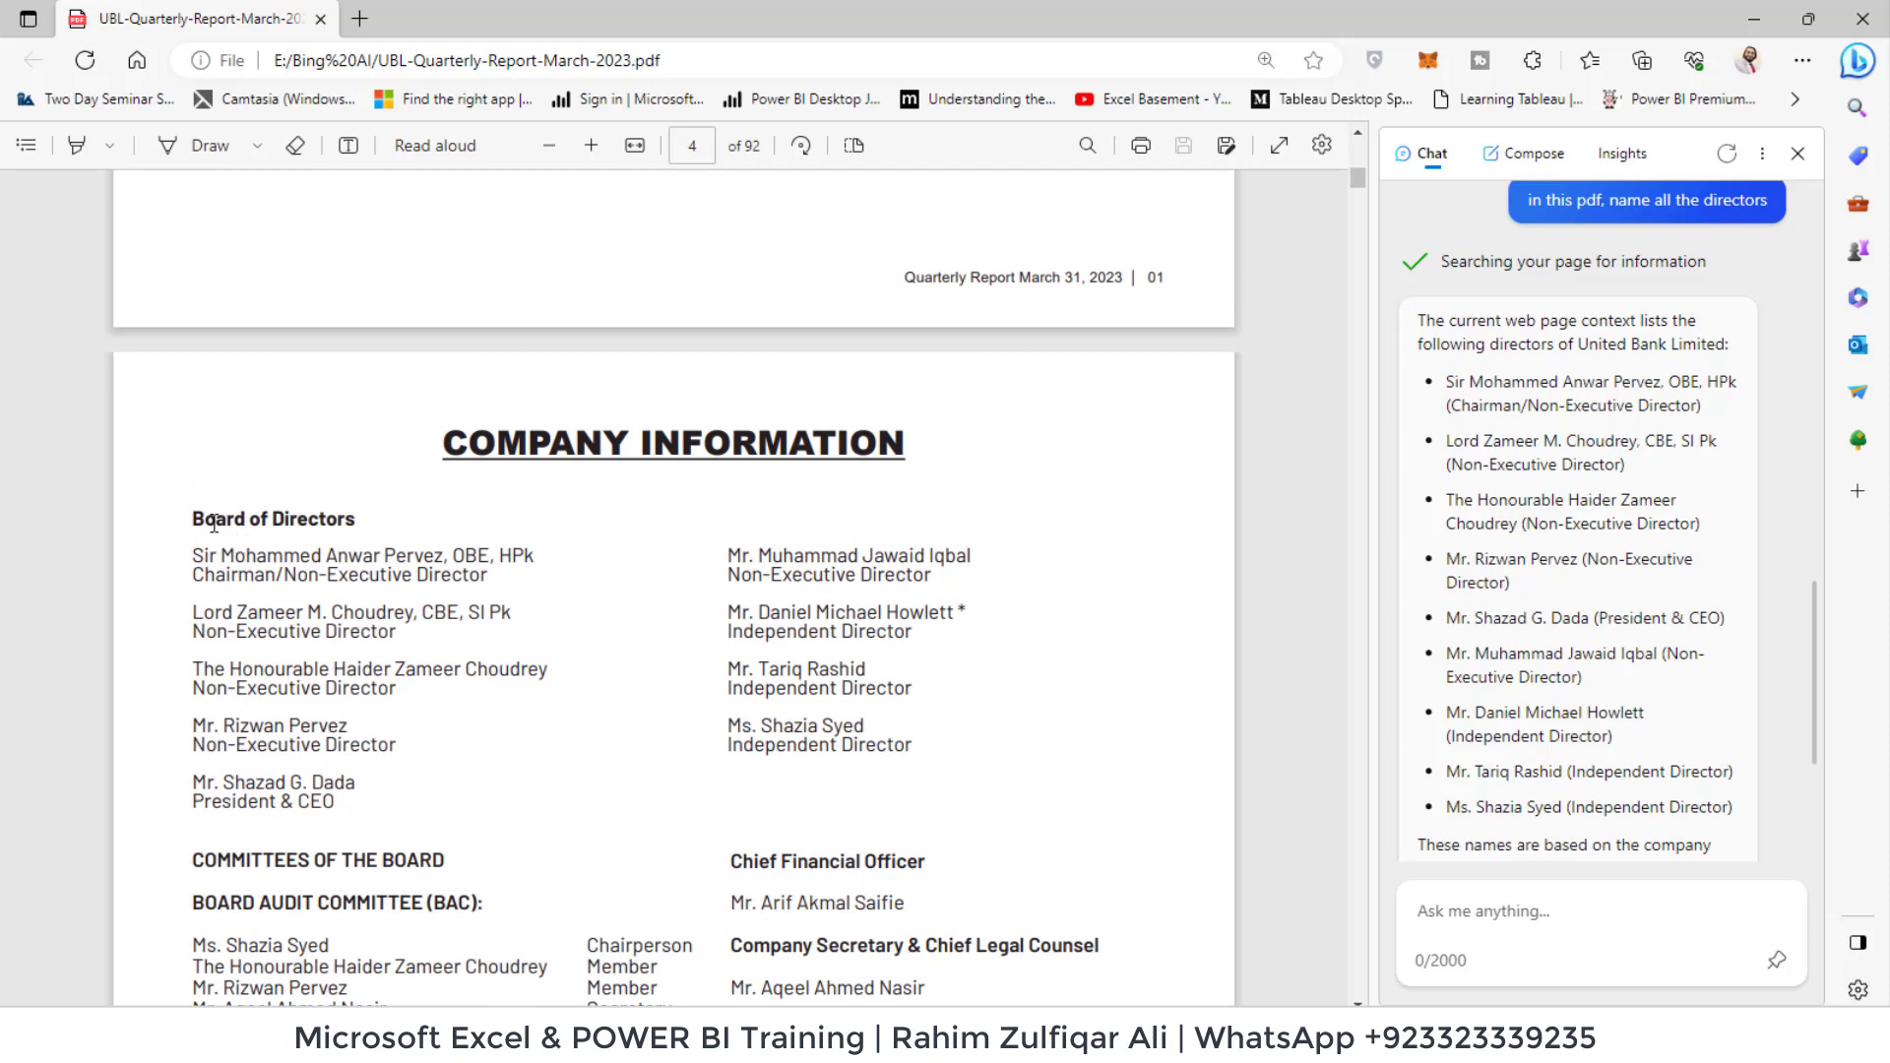
pyautogui.scroll(-1, 357, 526)
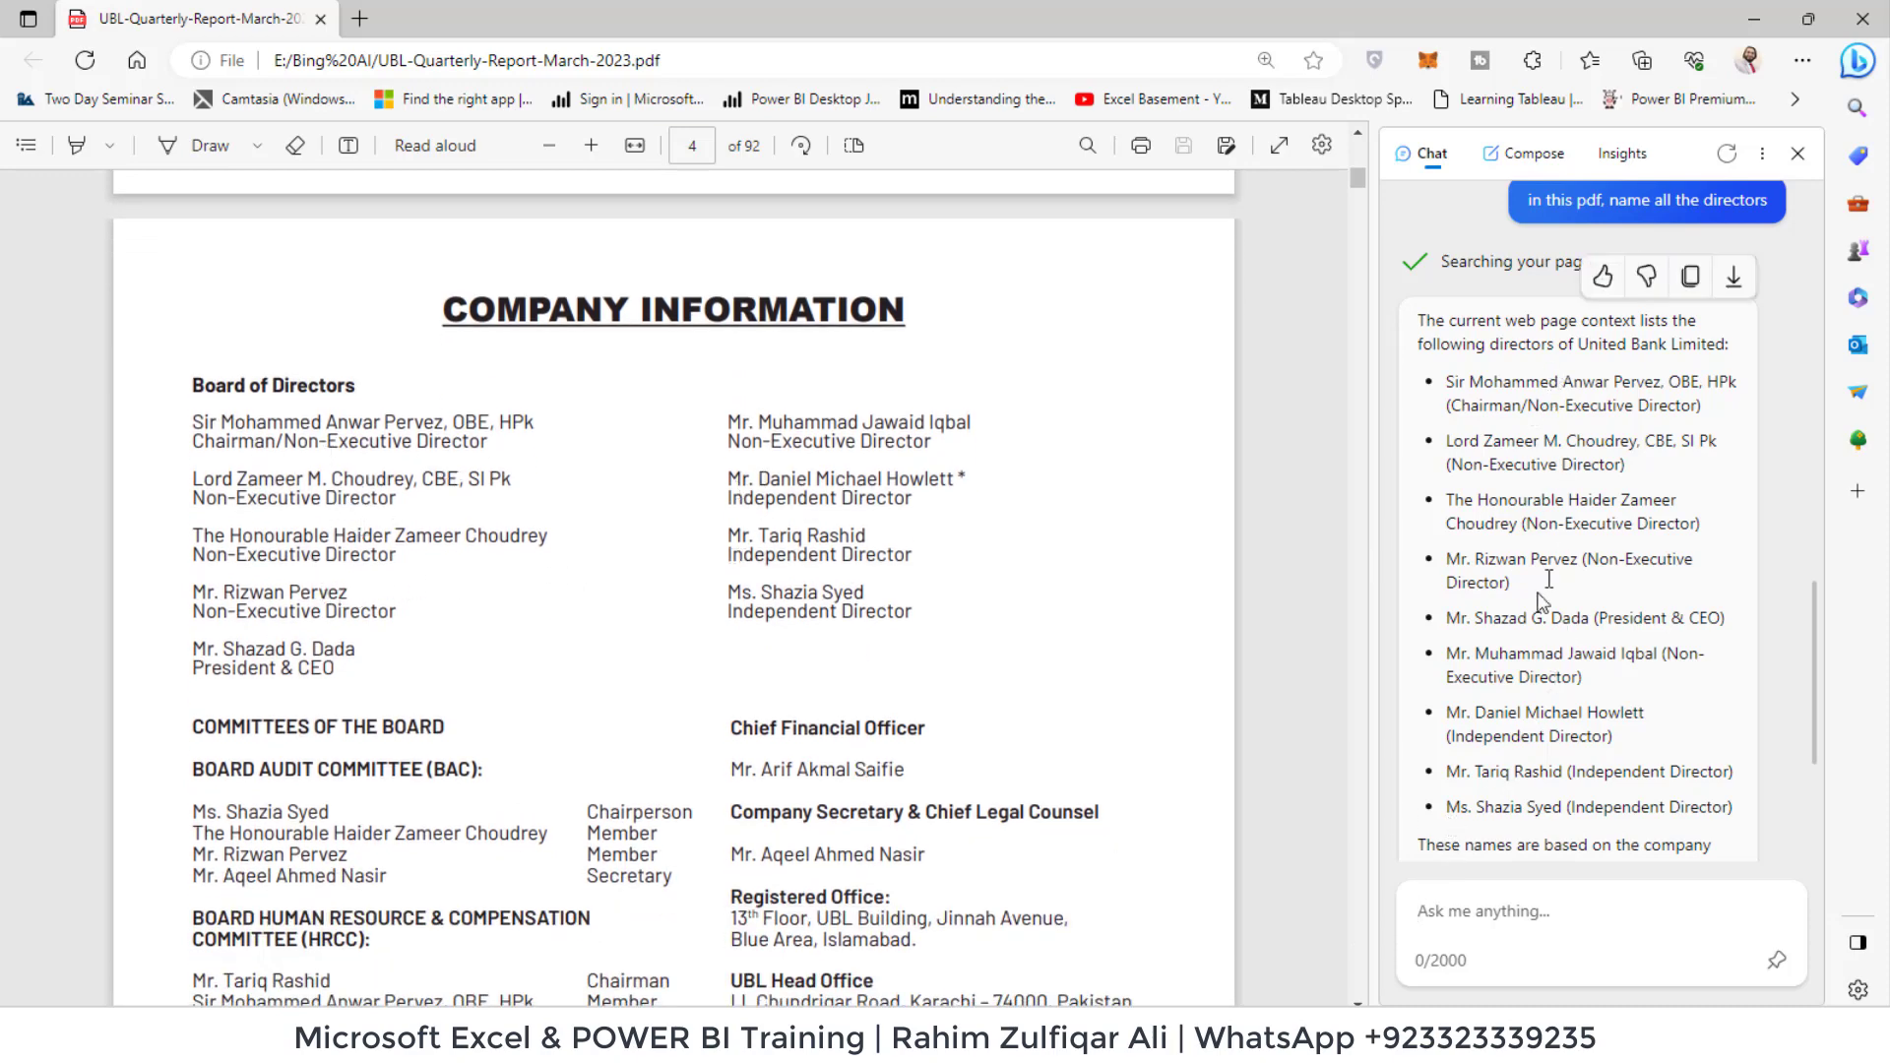
pyautogui.scroll(2, 1587, 458)
pyautogui.scroll(-3, 1534, 686)
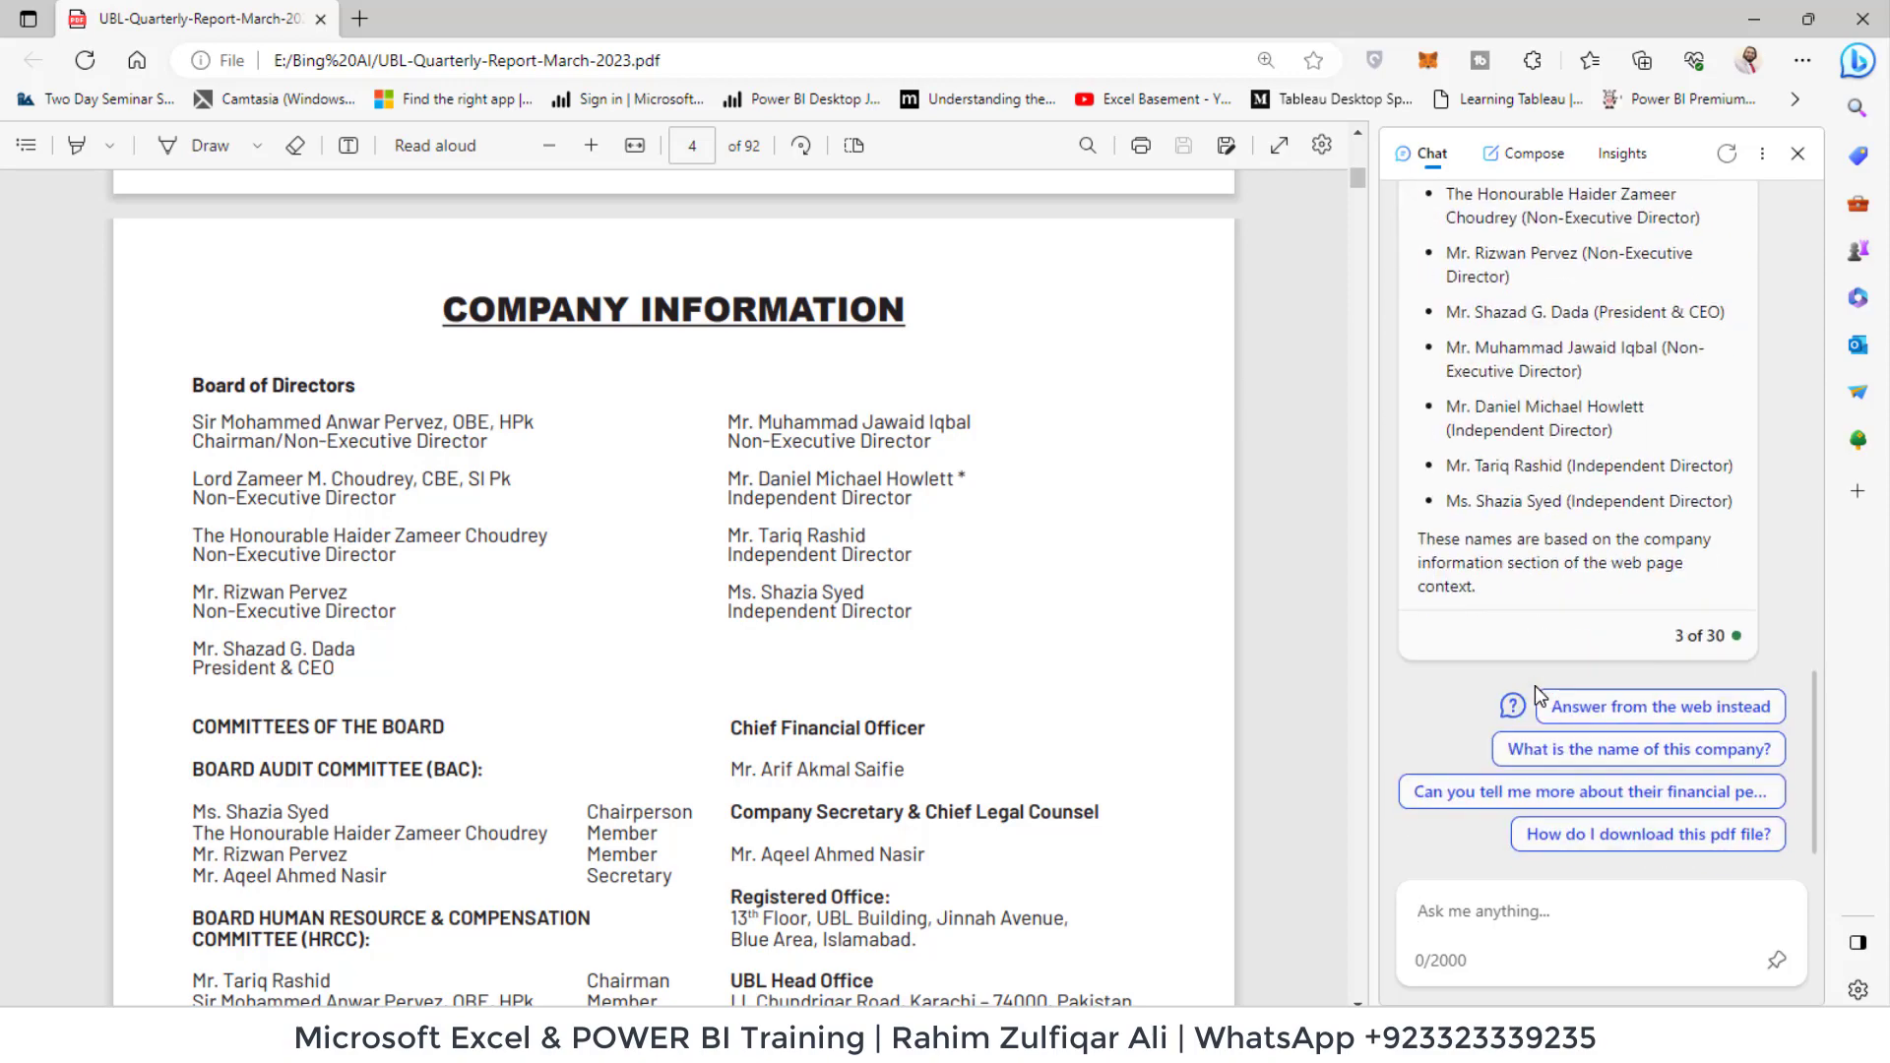
pyautogui.scroll(2, 1534, 630)
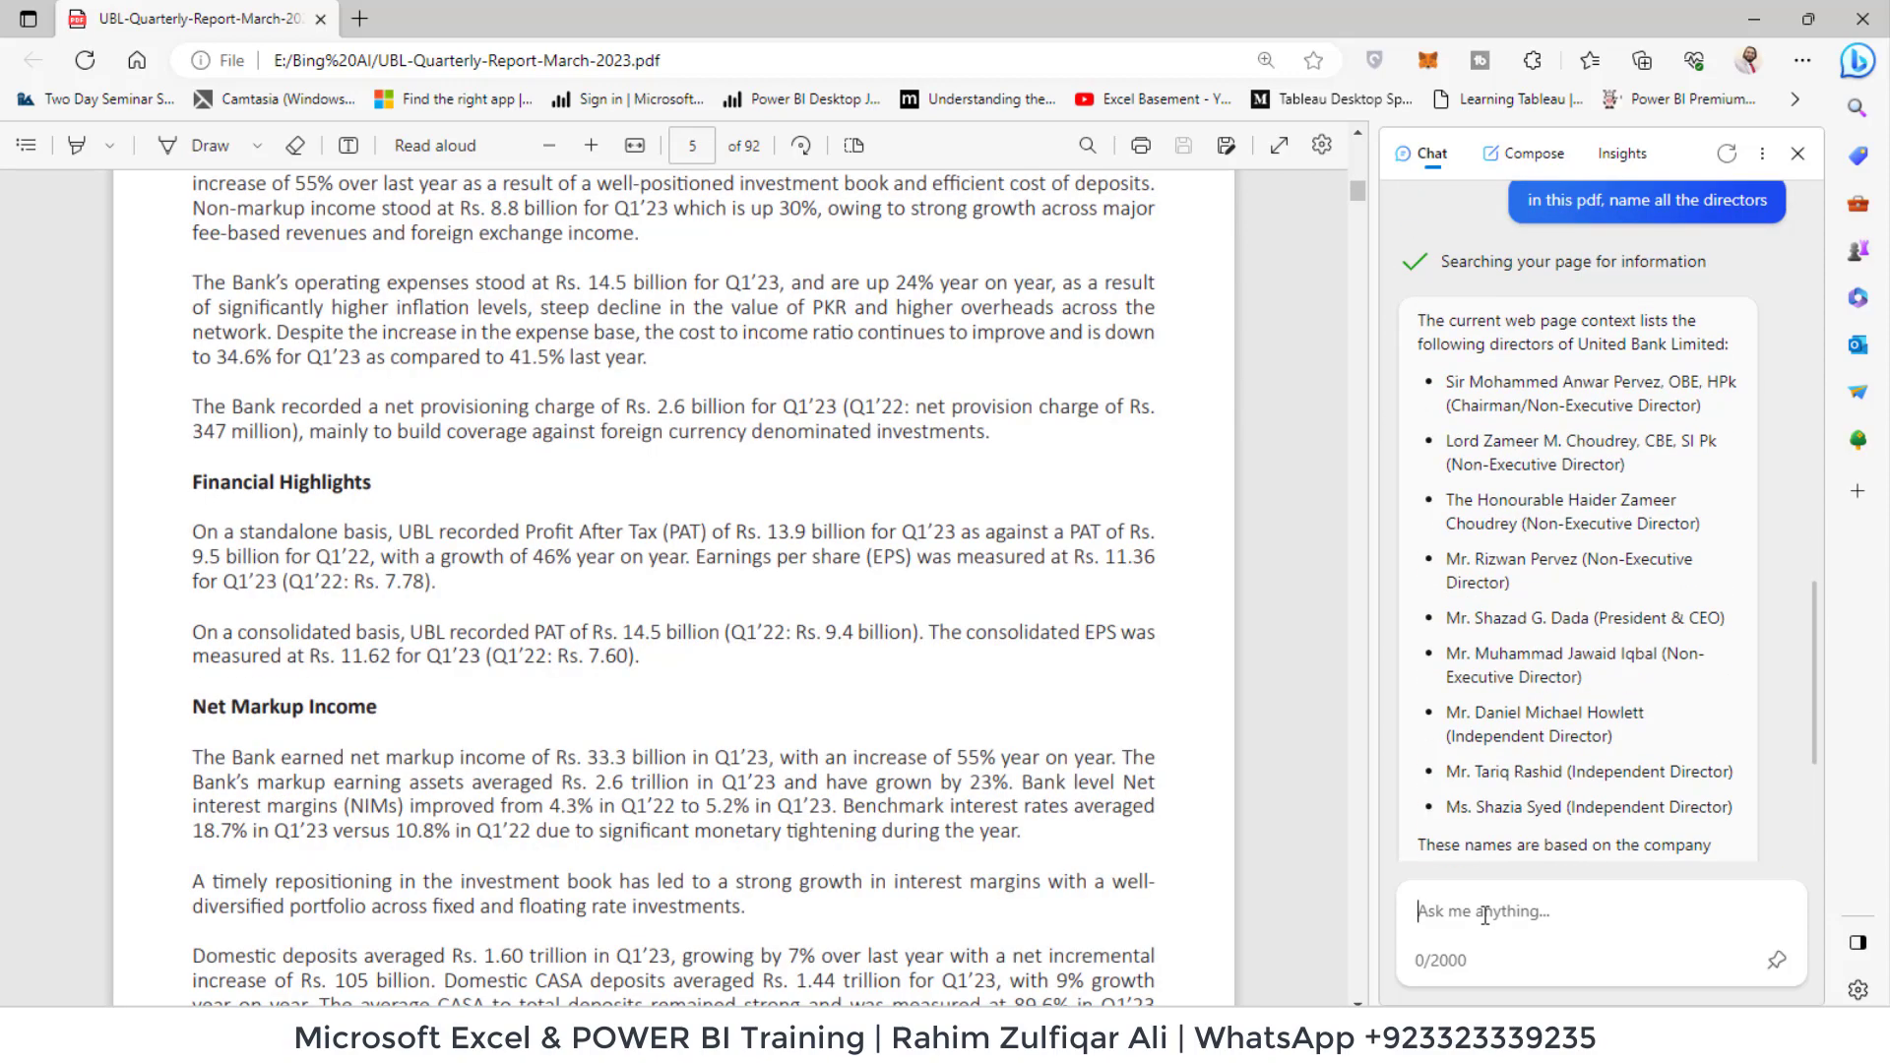